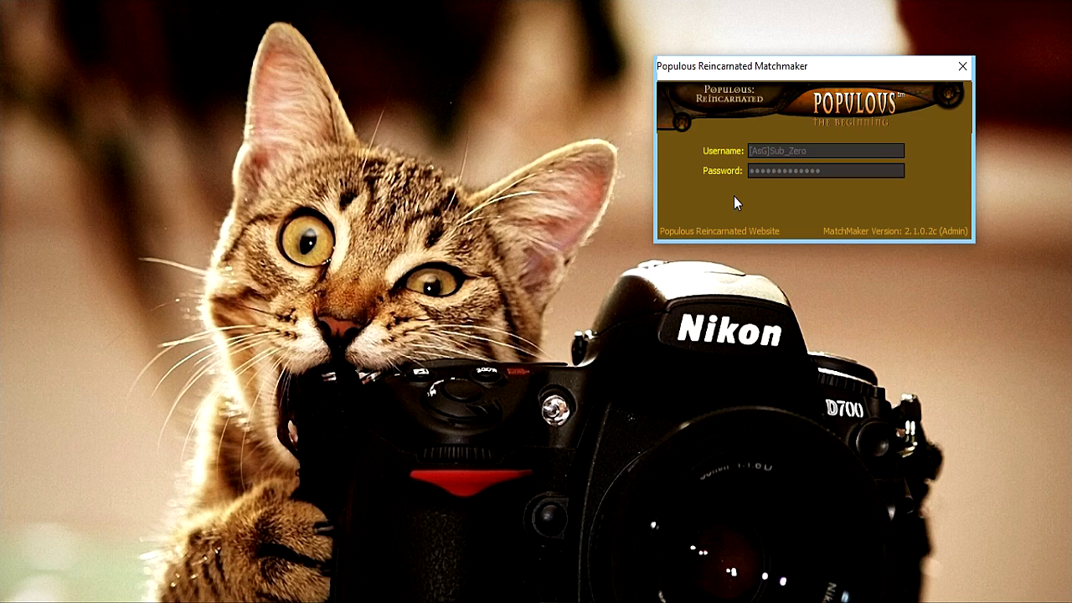
pyautogui.moveTo(746, 67); pyautogui.dragTo(466, 214)
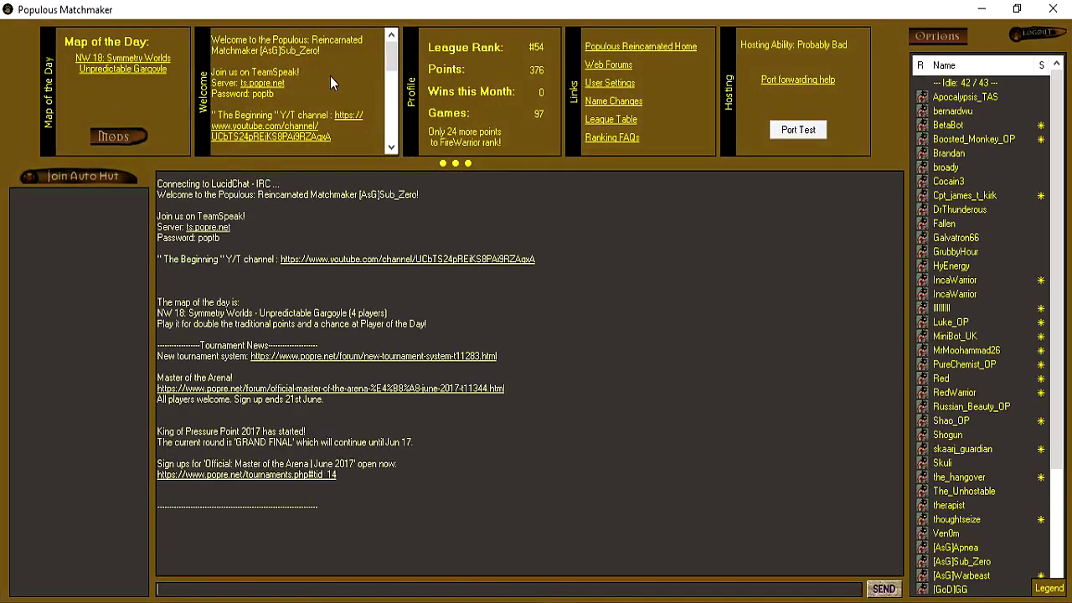
pyautogui.scroll(-8, 381, 105)
pyautogui.scroll(8, 378, 128)
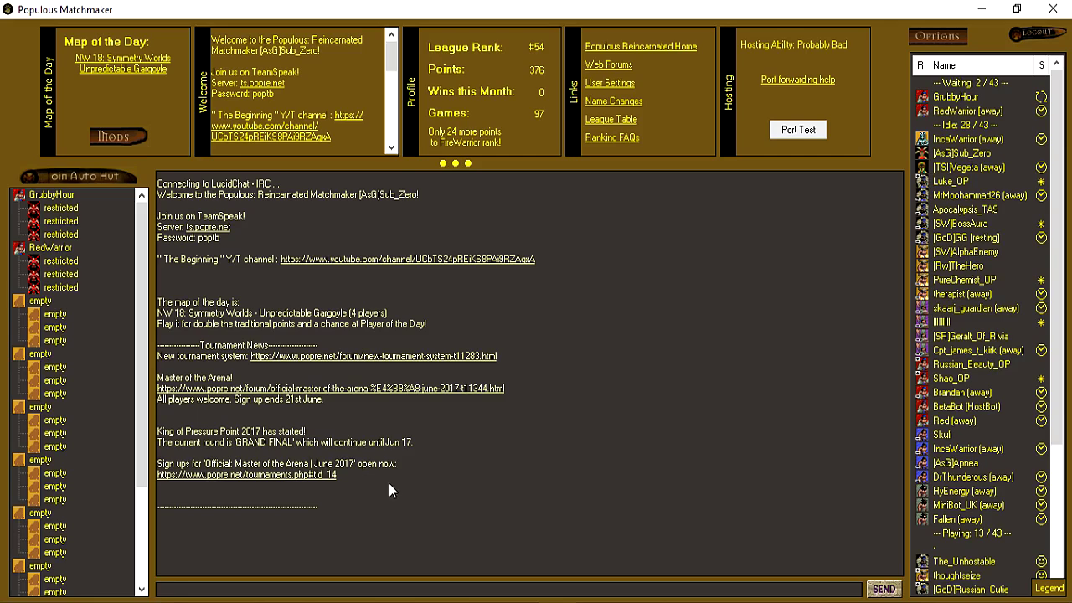
pyautogui.moveTo(159, 343); pyautogui.dragTo(448, 485)
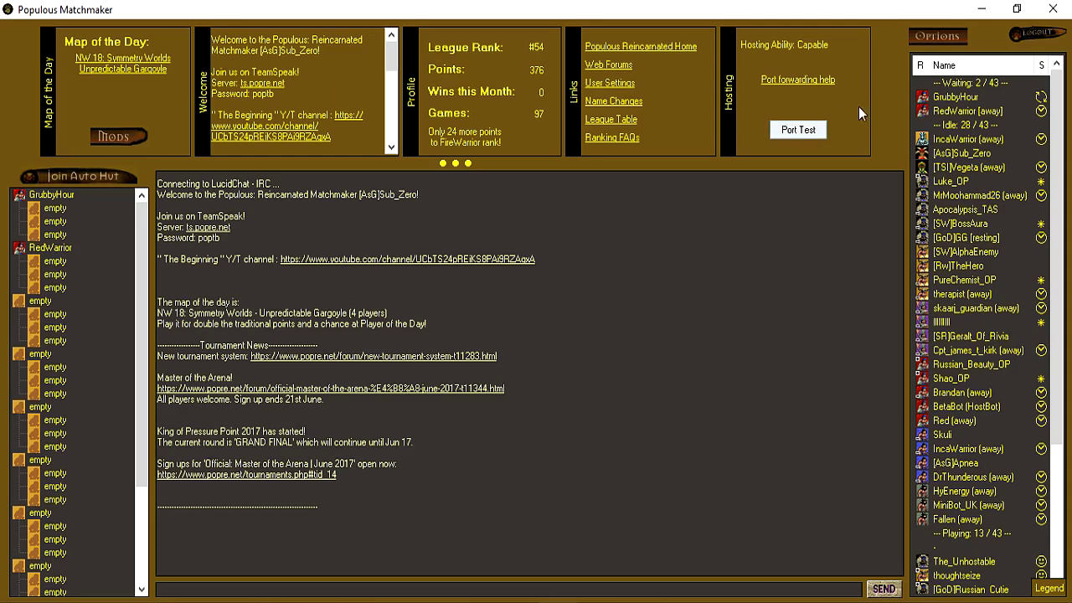
# - Open the Matchmaker settings and set the interface language to Russian
pyautogui.click(926, 42)
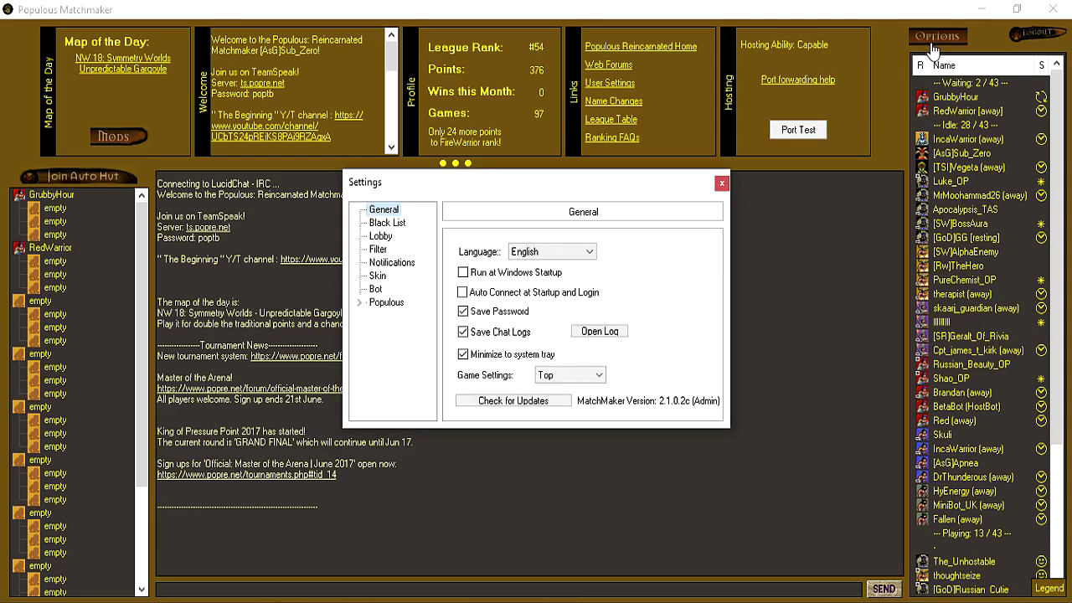
pyautogui.click(550, 252)
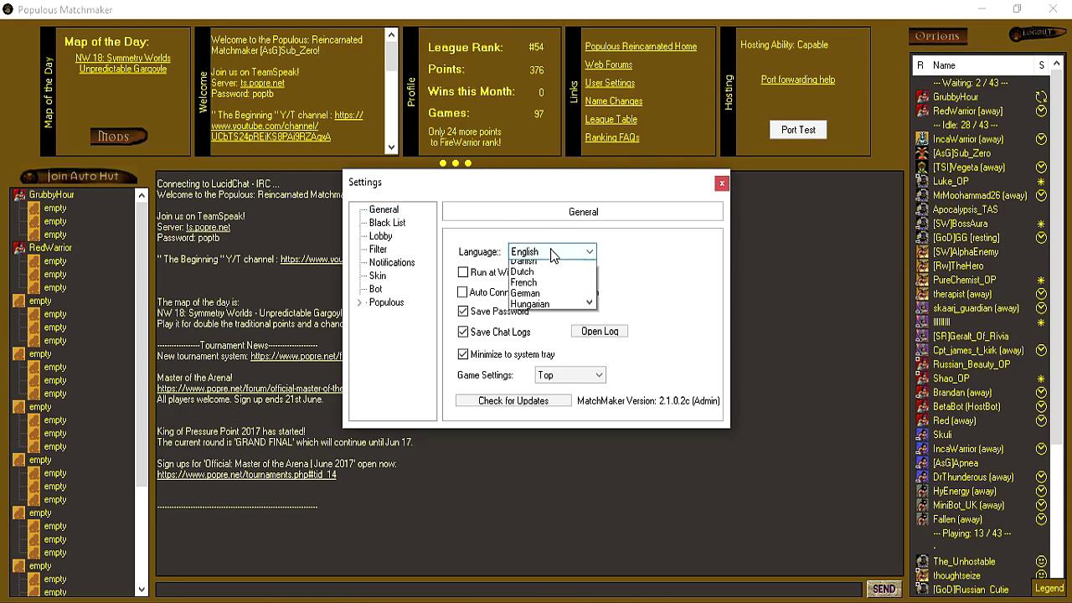
pyautogui.moveTo(586, 279); pyautogui.dragTo(586, 337)
pyautogui.click(552, 314)
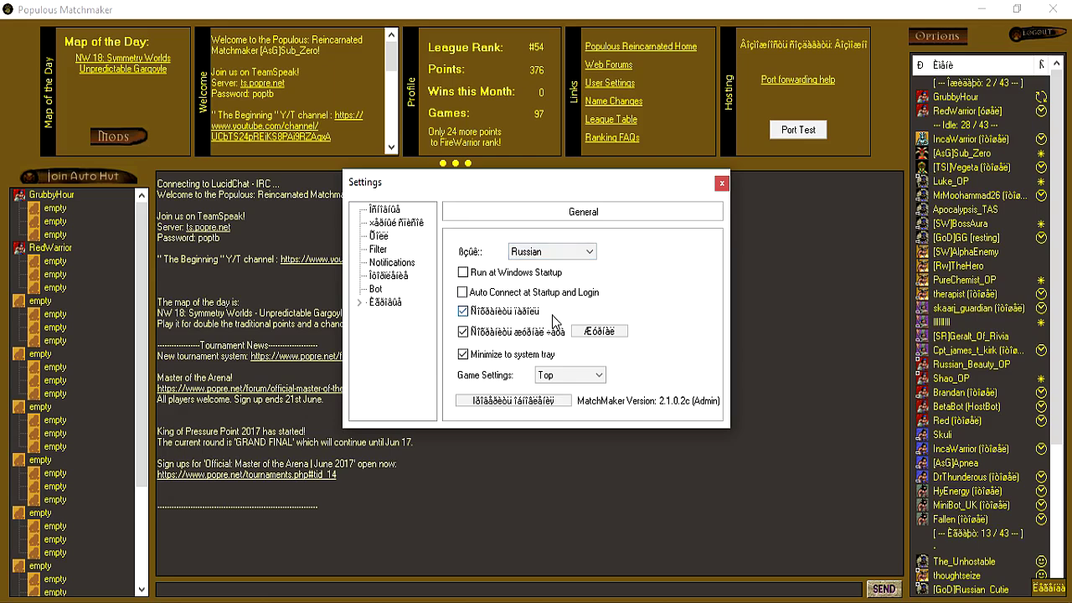
# - Return the interface language to English in the General settings
pyautogui.click(550, 253)
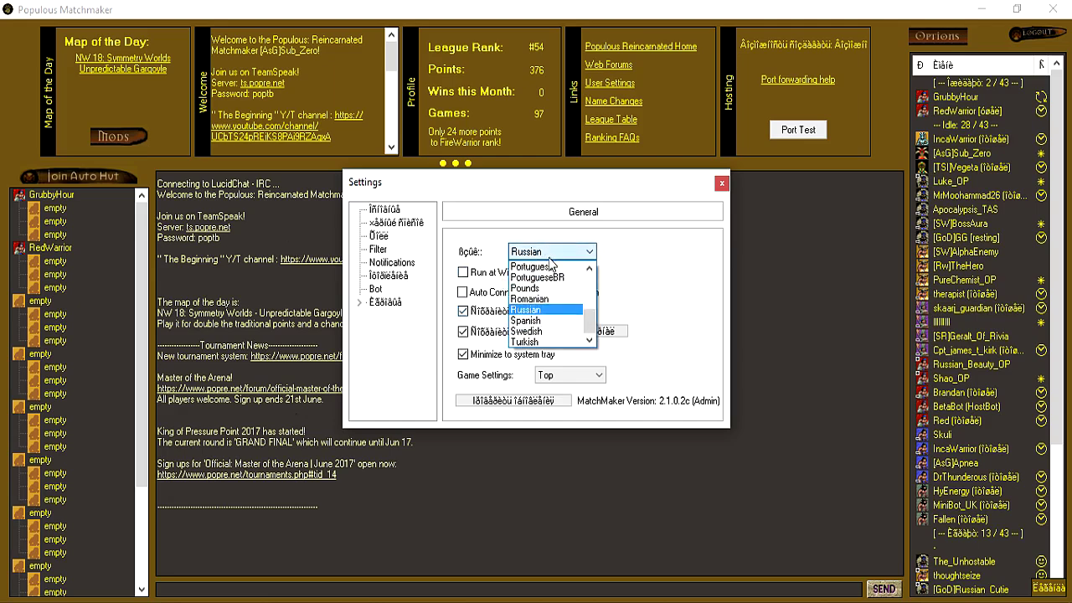
pyautogui.click(543, 323)
pyautogui.click(522, 251)
pyautogui.scroll(4, 553, 277)
pyautogui.click(530, 265)
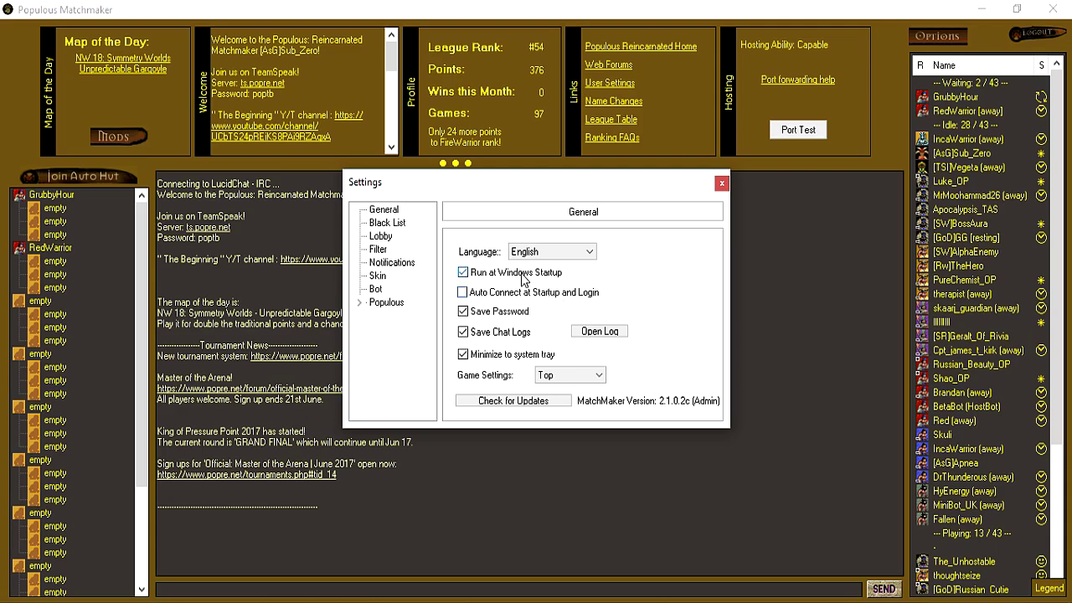
# - Turn on automatic connection at startup and login, and switch both it and Run at Windows Startup off again
pyautogui.click(526, 299)
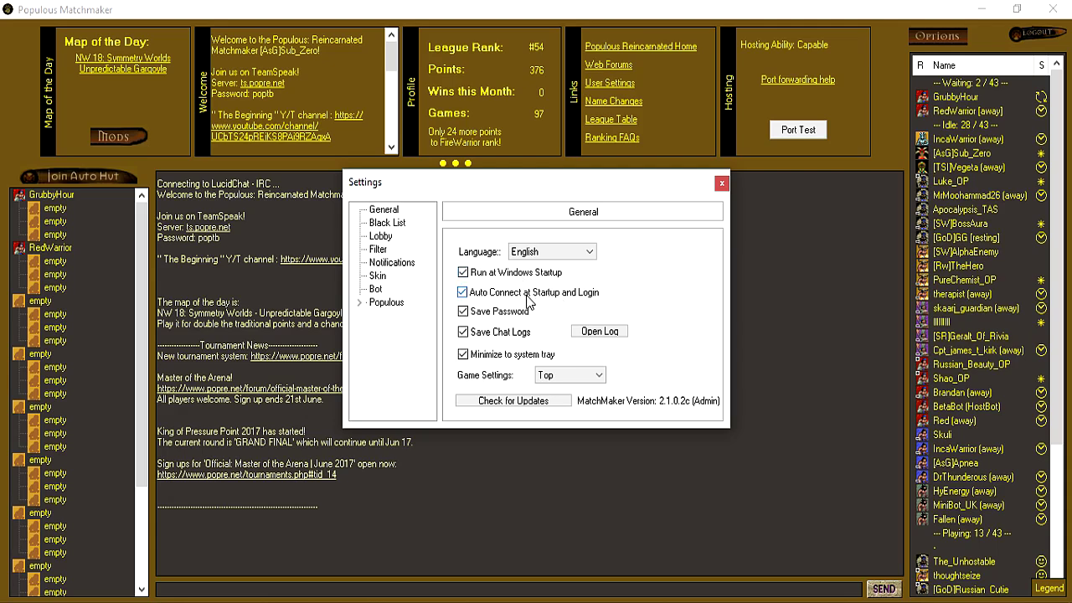
pyautogui.click(505, 292)
pyautogui.click(481, 276)
# - Open the folder of saved chat logs to examine the log files, and close it
pyautogui.click(584, 333)
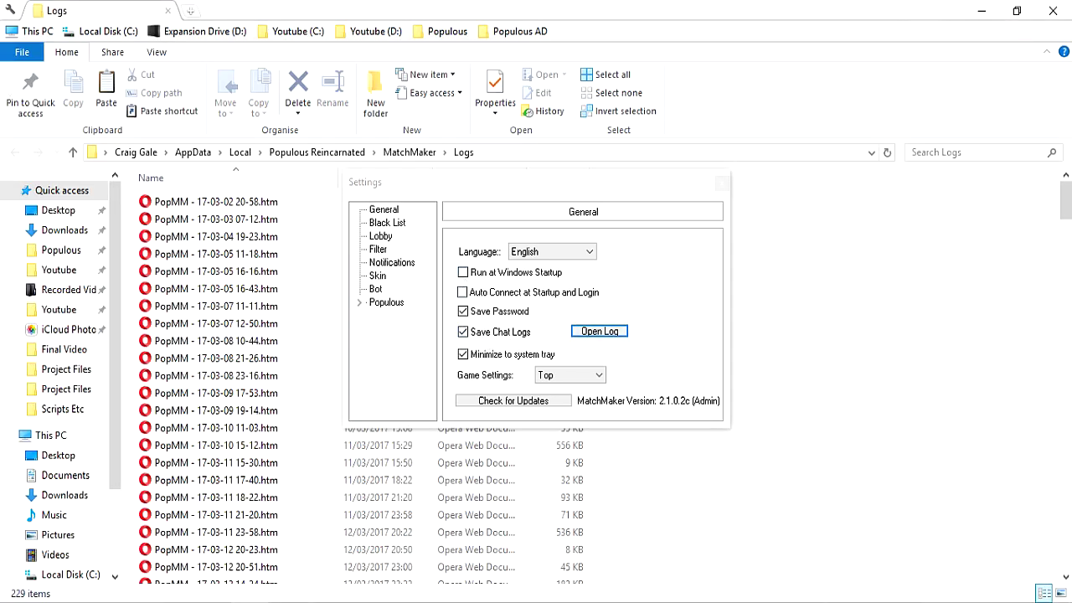
pyautogui.moveTo(1066, 201); pyautogui.dragTo(1069, 131)
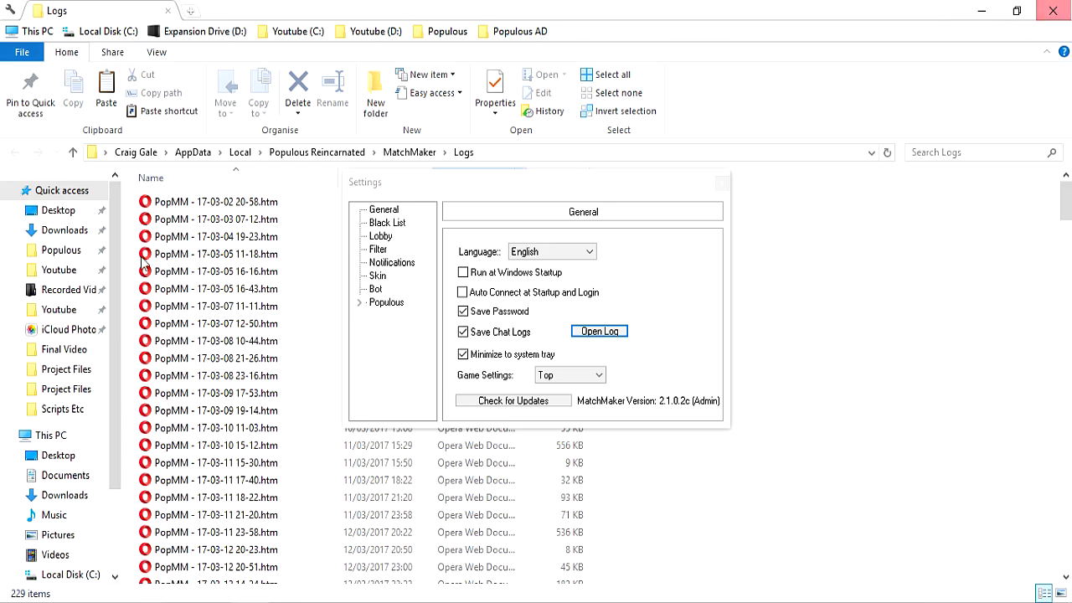
pyautogui.hotkey('alt', 'F4')
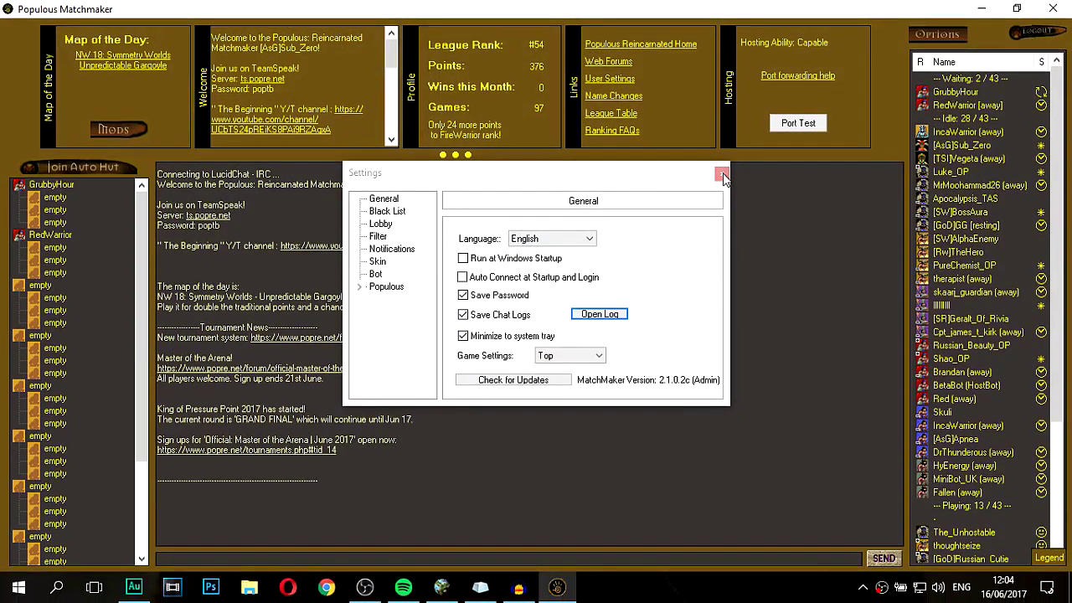
# - Close the settings, minimize the Matchmaker window to the system tray and restore it from there
pyautogui.click(722, 175)
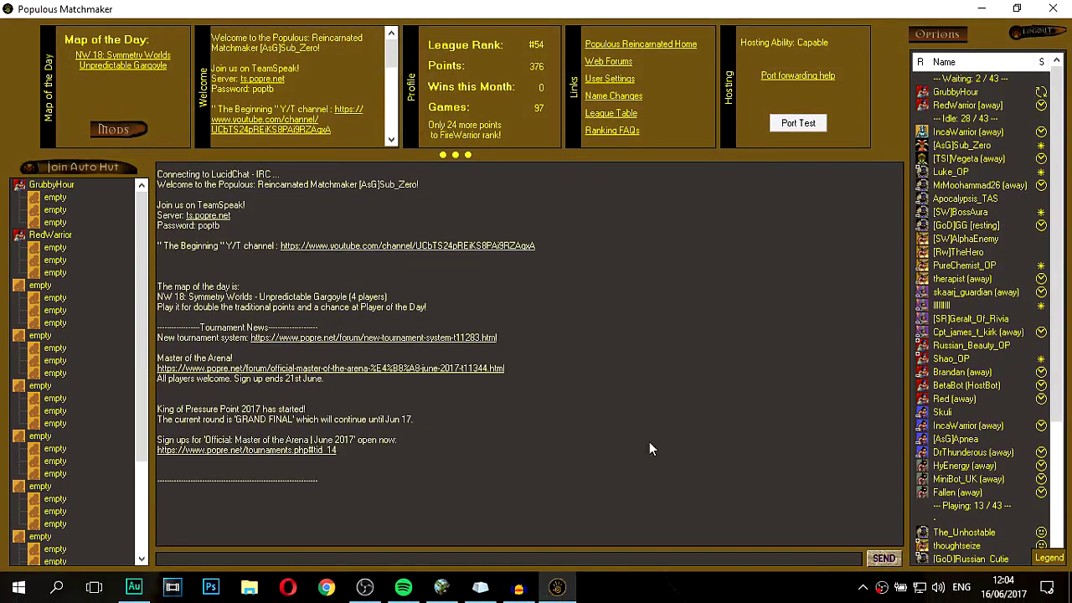
pyautogui.click(983, 9)
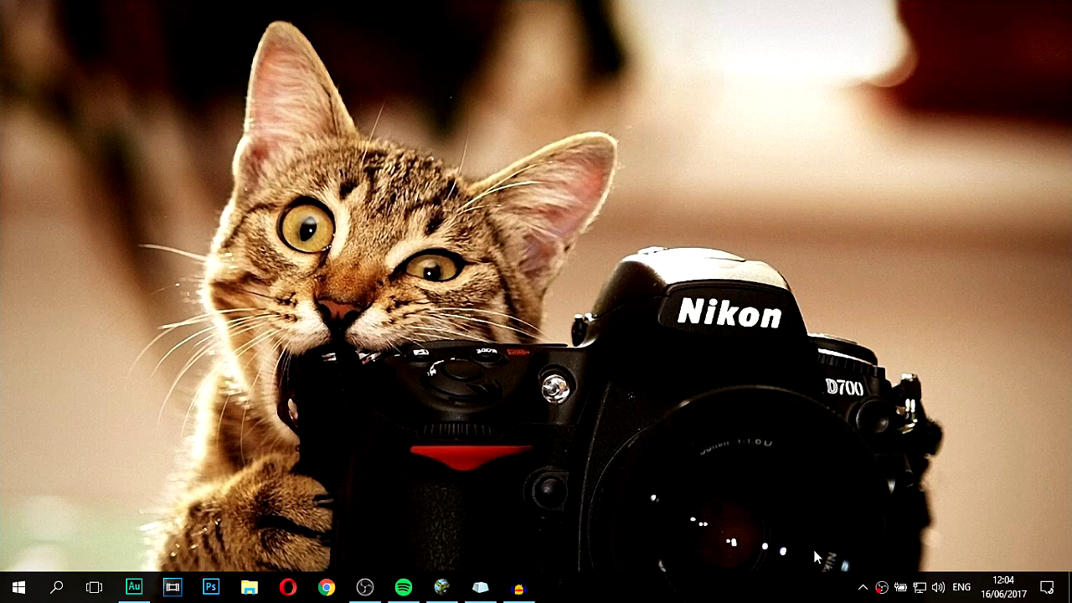
pyautogui.click(862, 581)
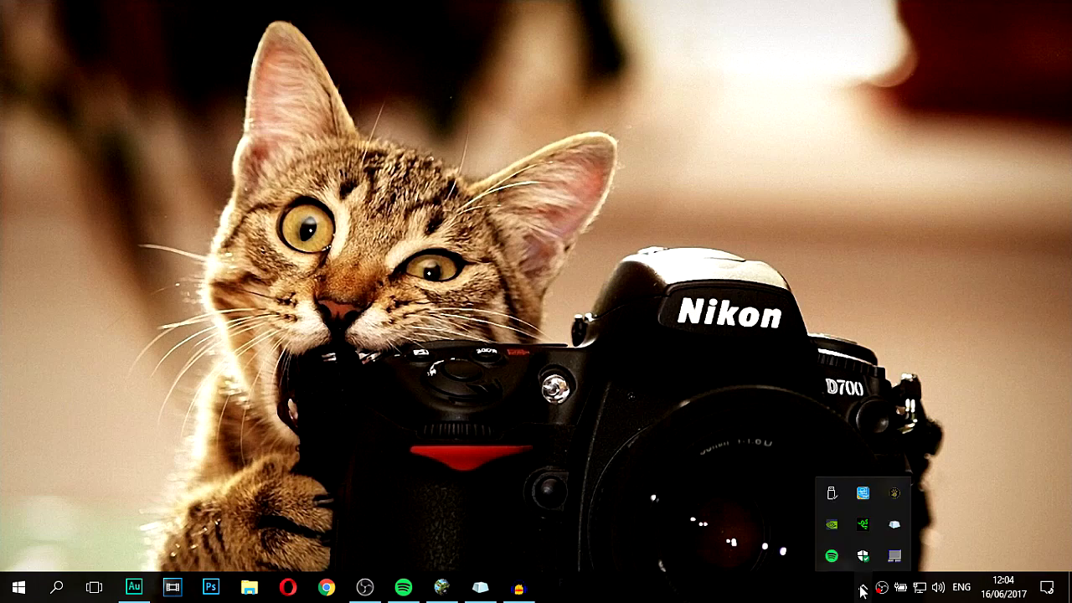
pyautogui.click(894, 494)
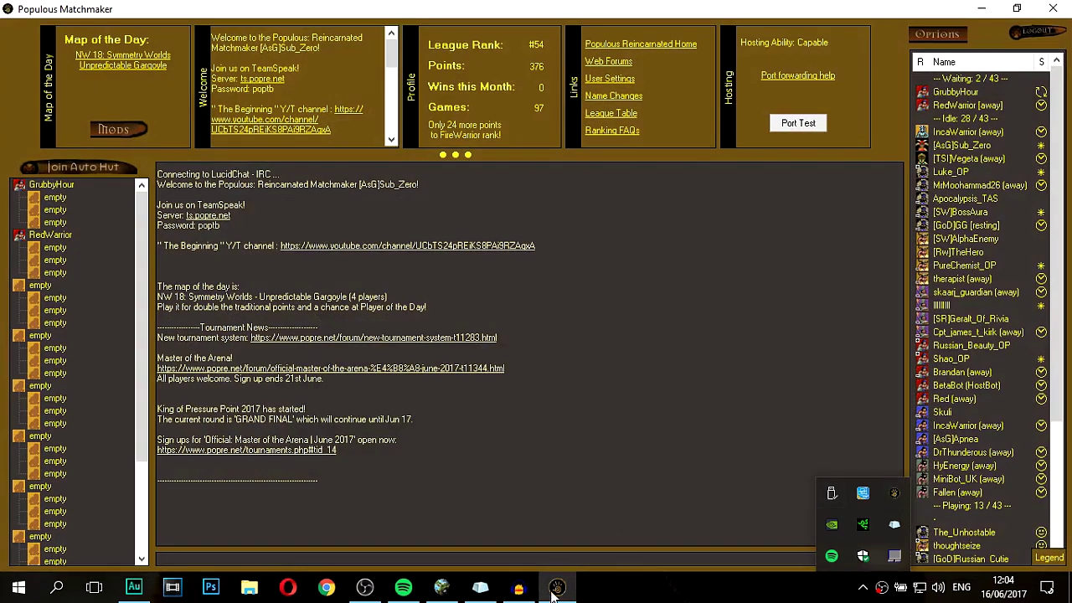
# - Toggle the Minimize to system tray option and test how the Matchmaker window minimizes and restores
pyautogui.click(934, 34)
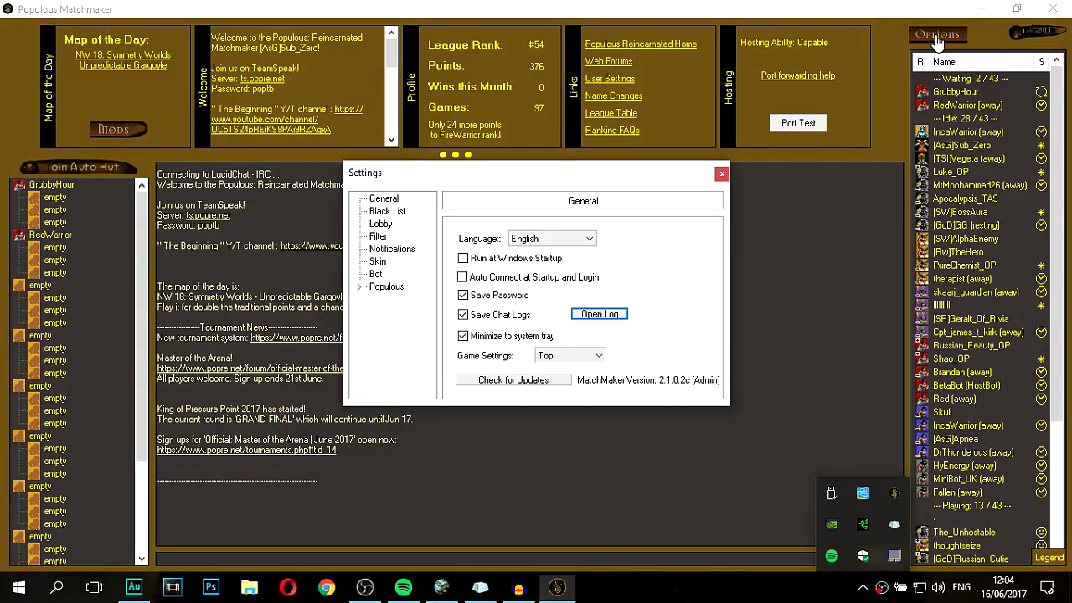
pyautogui.click(467, 336)
pyautogui.click(721, 174)
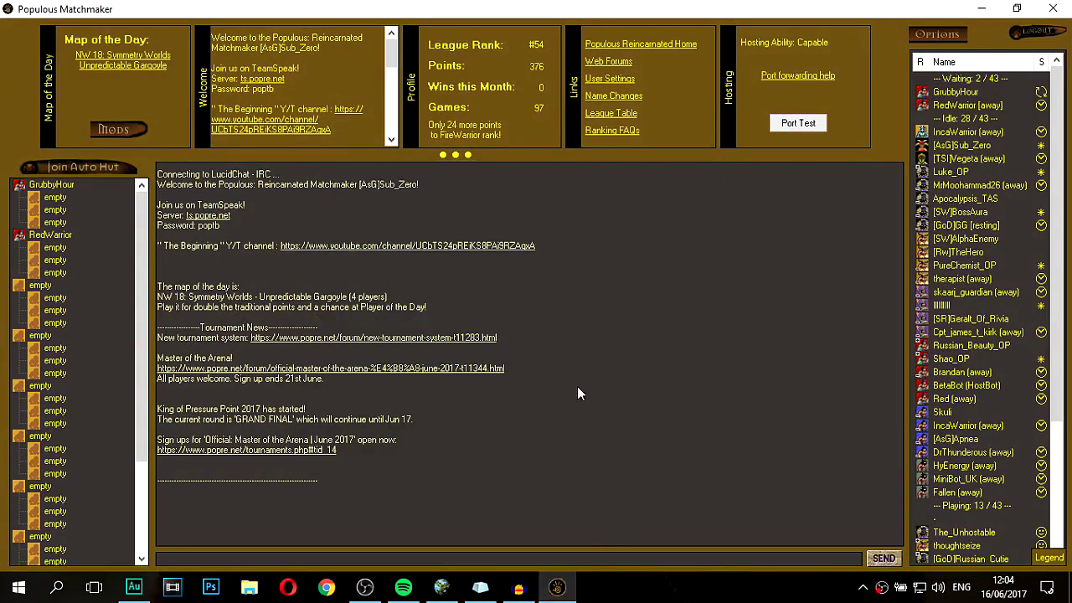
pyautogui.click(557, 586)
pyautogui.click(557, 586)
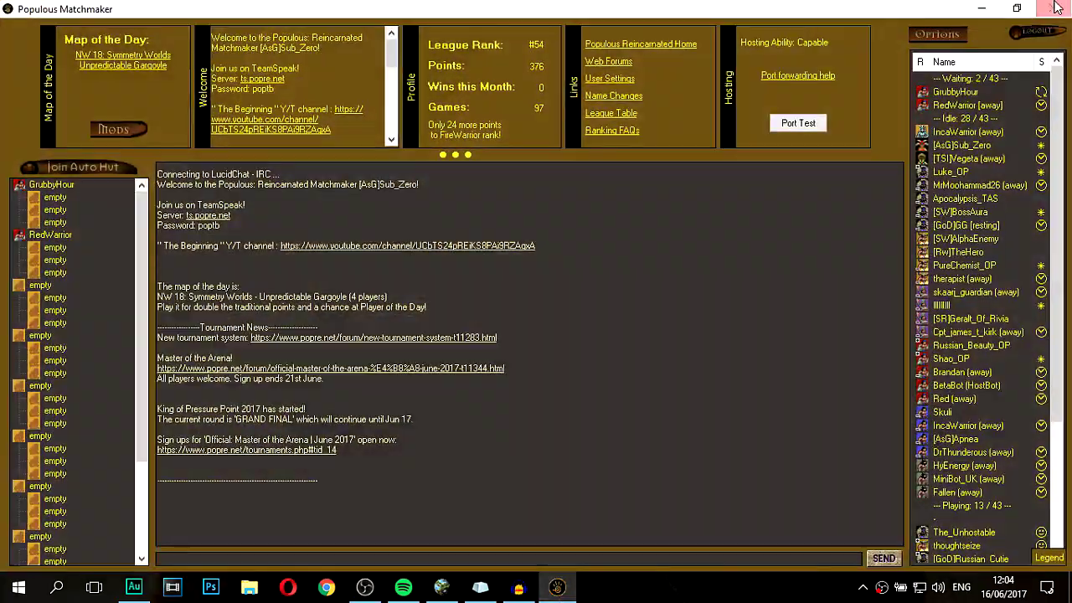
pyautogui.click(980, 8)
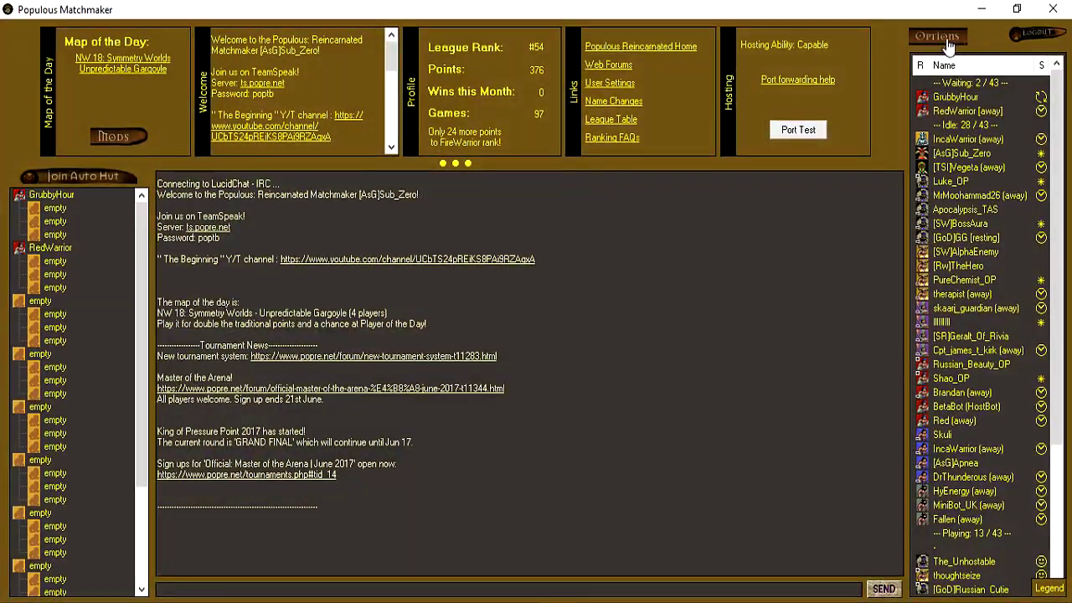
# - Reopen the settings and switch the Game Settings position to Bottom and back to Top
pyautogui.click(949, 38)
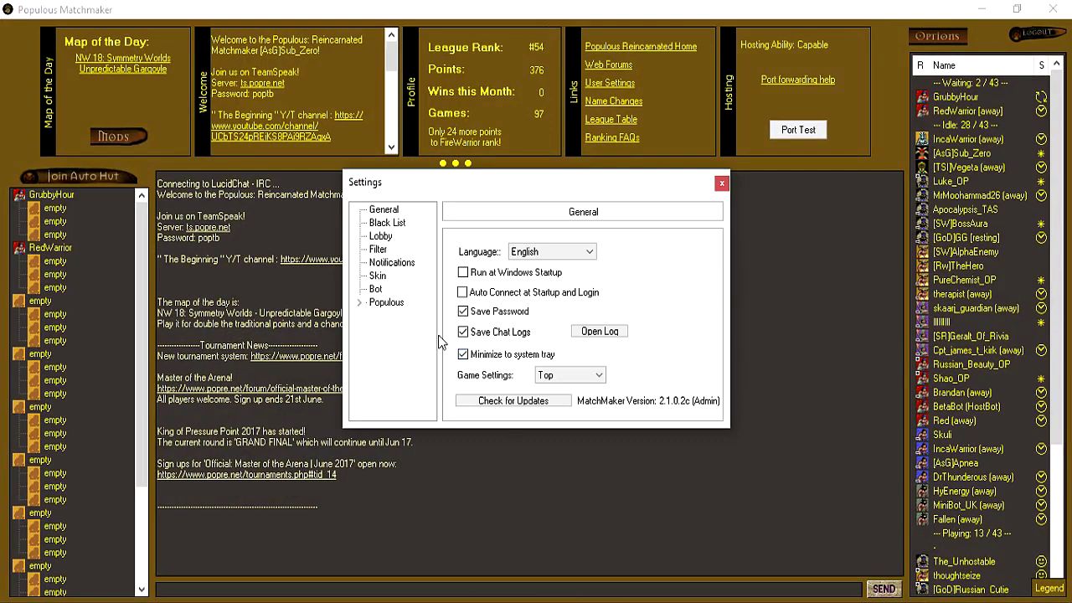
pyautogui.click(588, 375)
pyautogui.click(559, 393)
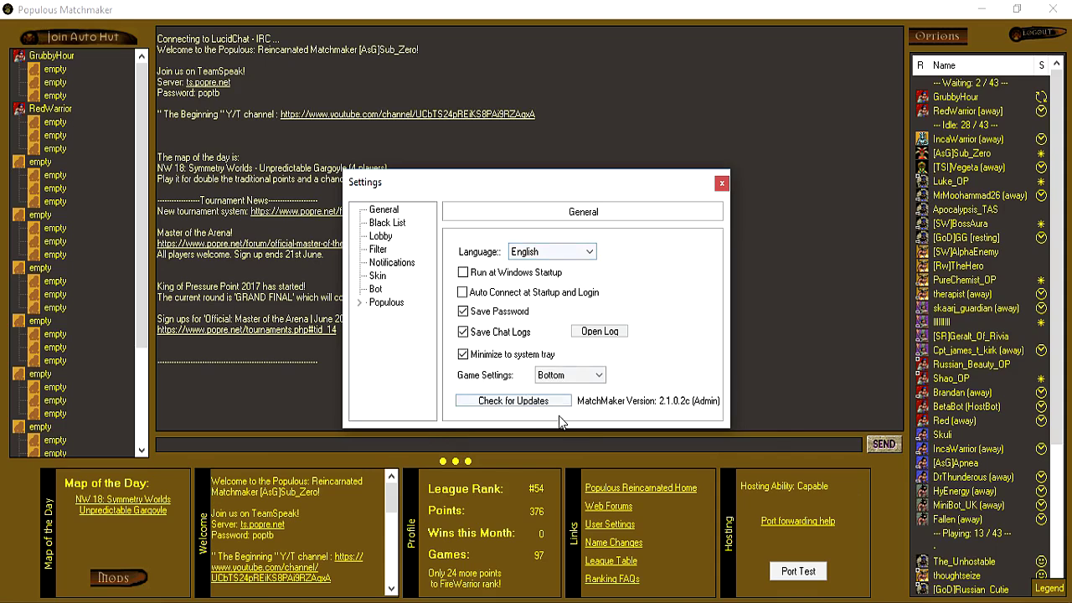
pyautogui.click(588, 375)
pyautogui.click(560, 386)
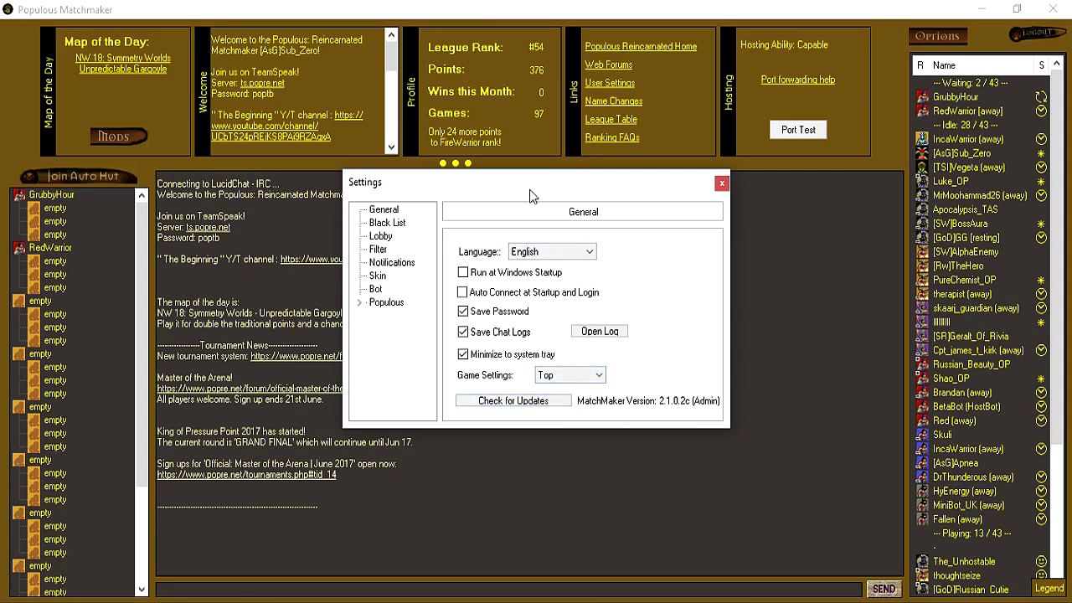
# - Open the Black List settings and toggle Allow blocked players in hut on and off again
pyautogui.moveTo(540, 183); pyautogui.dragTo(574, 187)
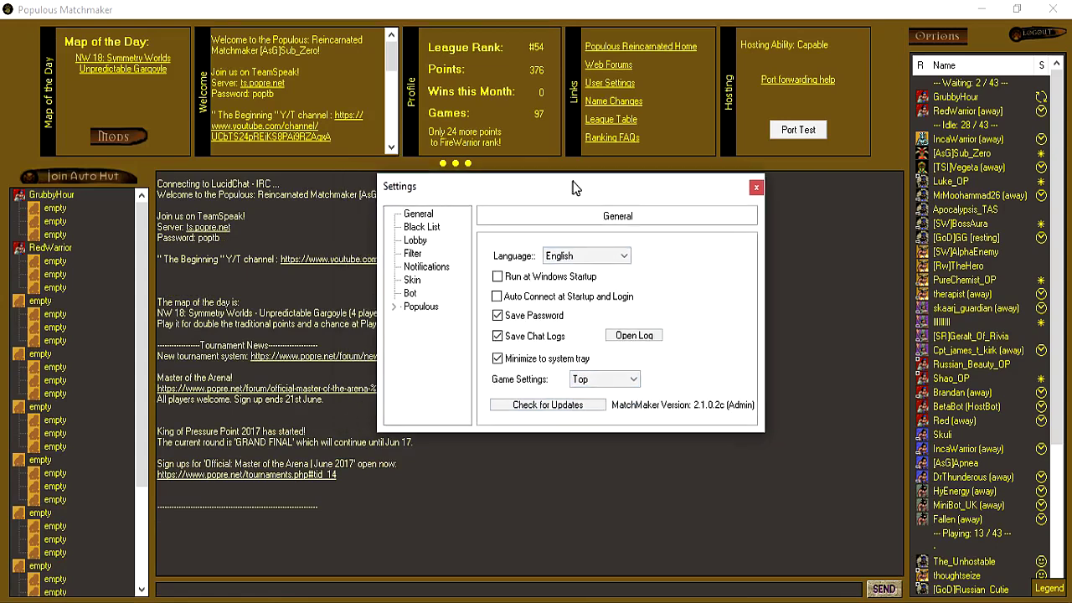
pyautogui.click(415, 230)
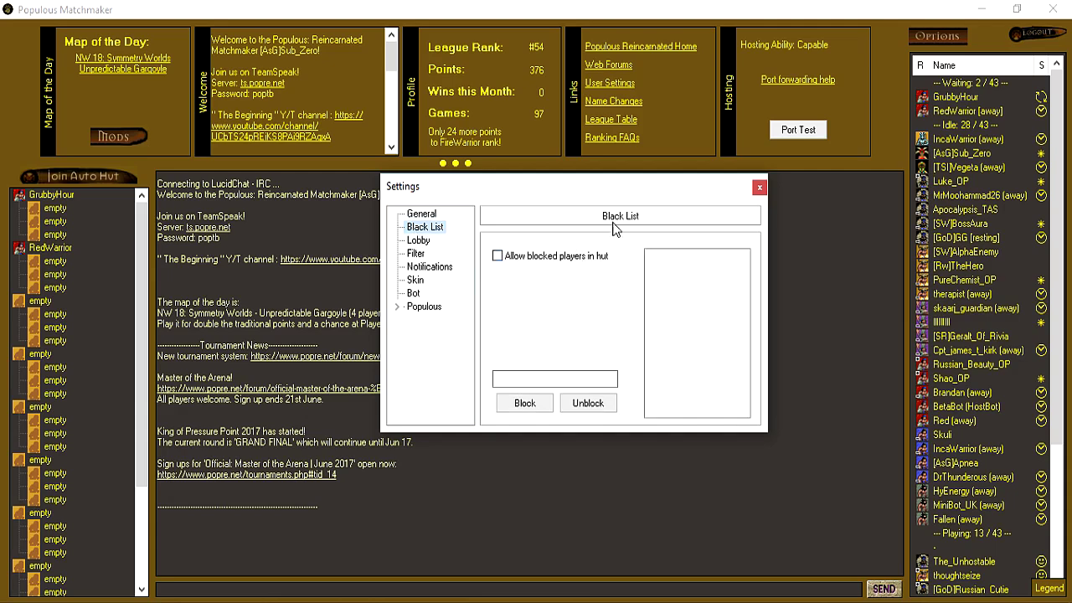
pyautogui.click(517, 256)
pyautogui.click(516, 262)
pyautogui.click(541, 376)
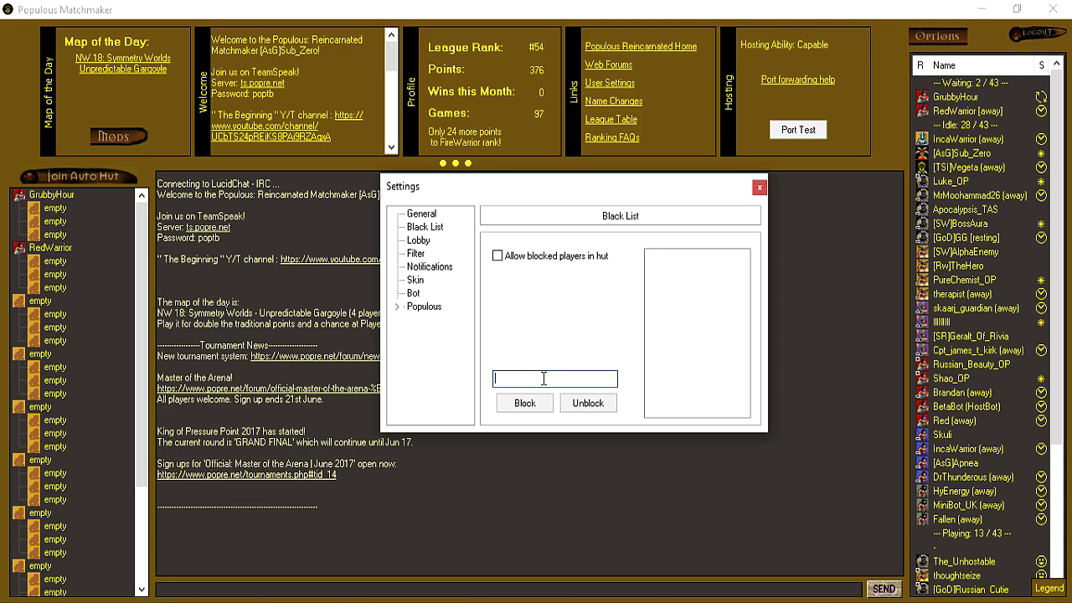
# - Block the fourth idle player in the user list and select that player's entry in the black list
pyautogui.rightClick(940, 185)
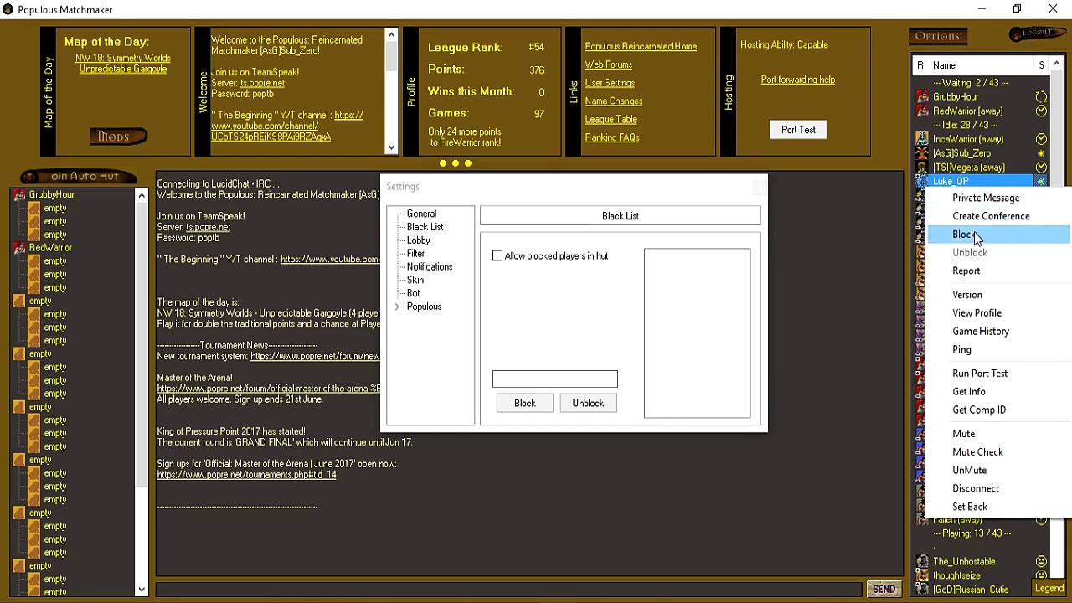
pyautogui.click(965, 235)
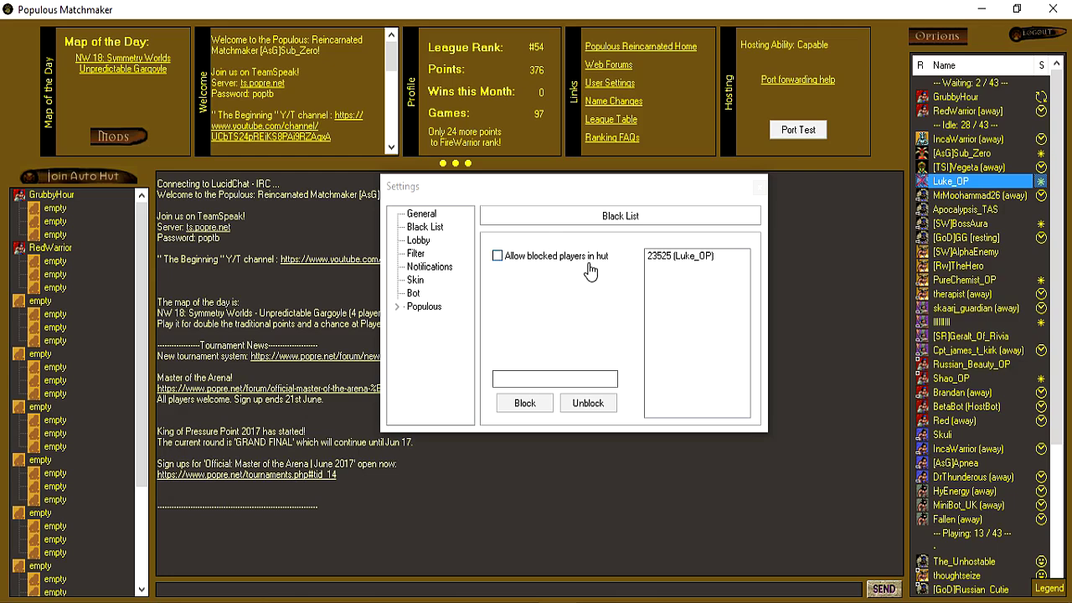
pyautogui.click(695, 257)
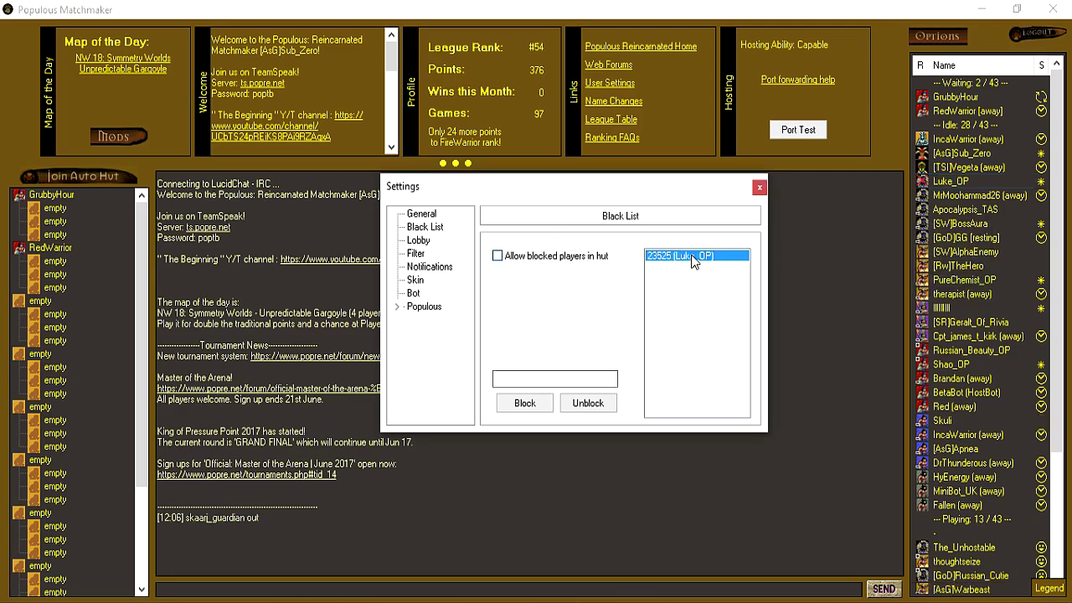
# - Unblock the blacklisted player through the user list
pyautogui.rightClick(952, 170)
pyautogui.rightClick(952, 178)
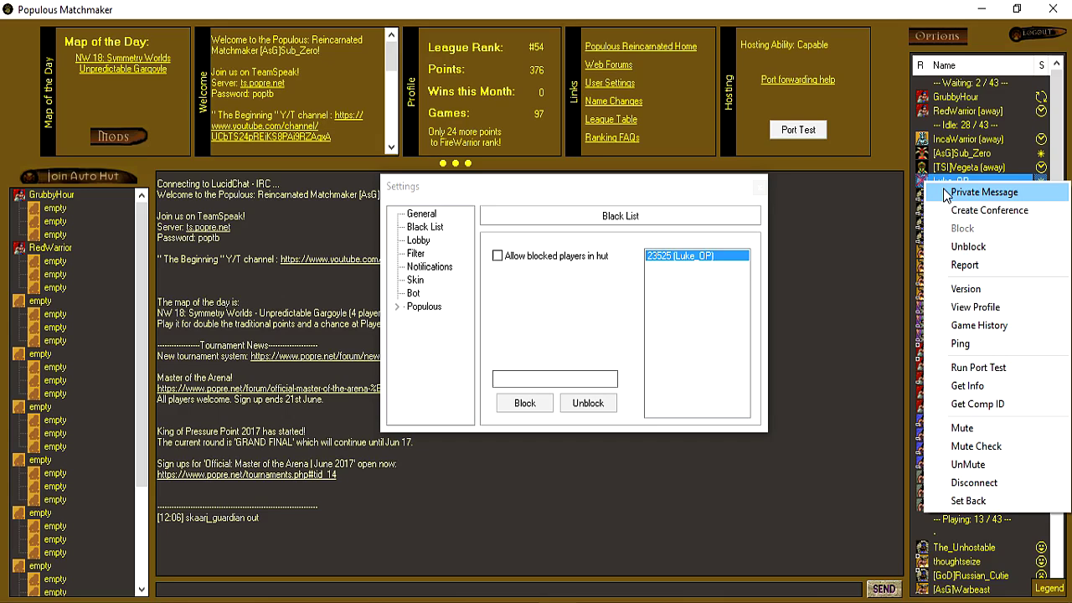
pyautogui.click(966, 252)
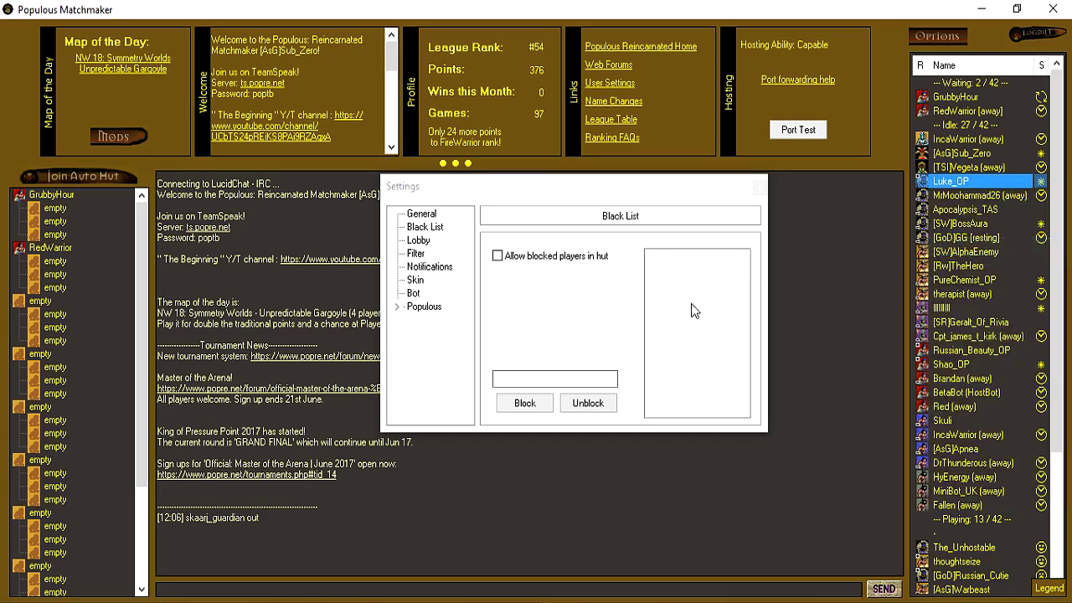
pyautogui.click(550, 380)
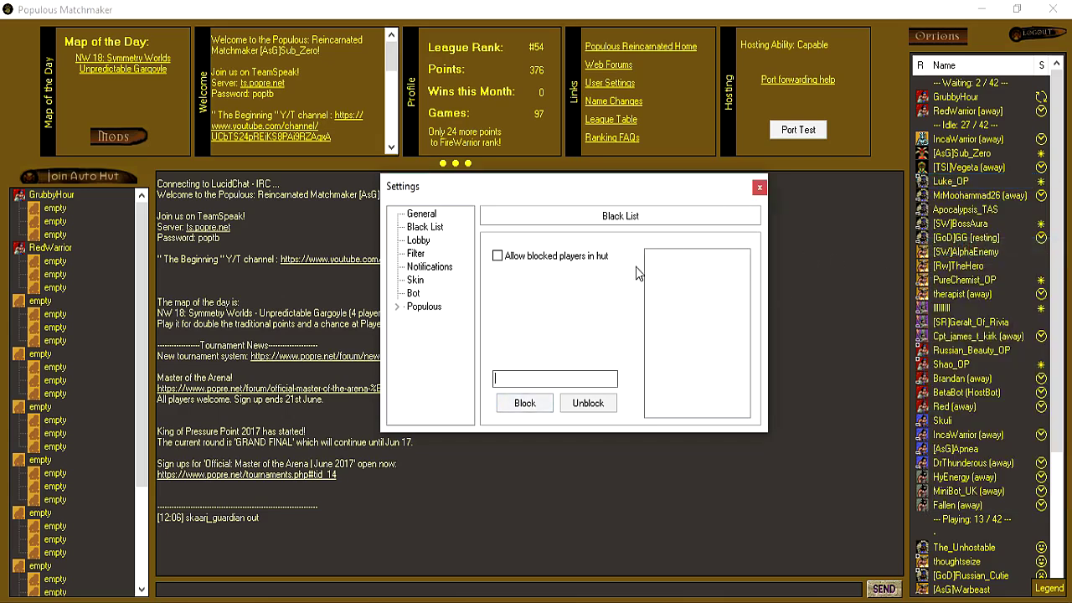
# - Set private messages to show in Chat in the Lobby settings
pyautogui.click(417, 241)
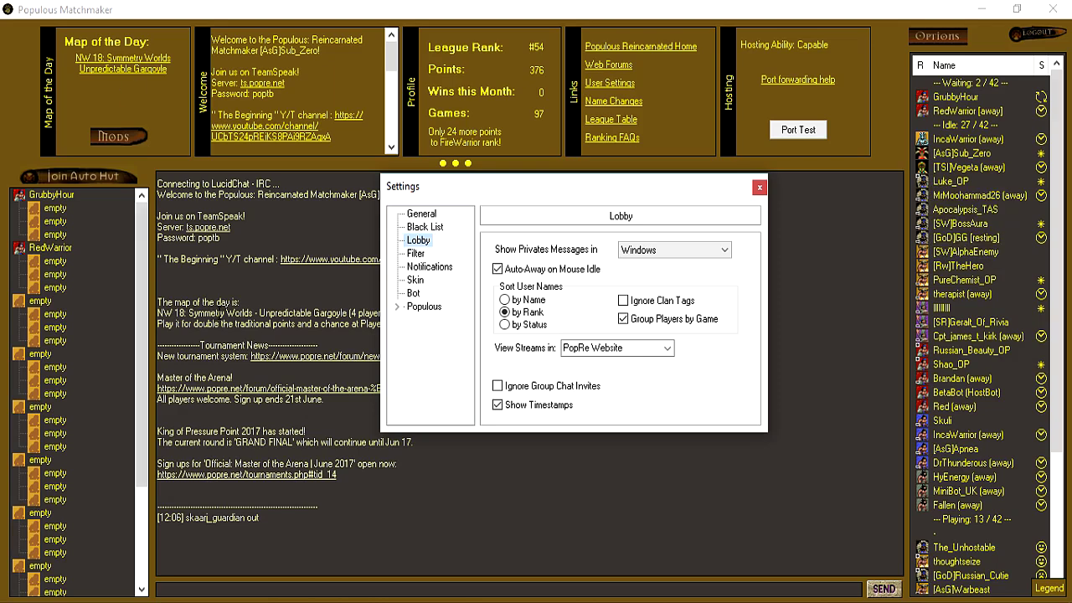
pyautogui.click(670, 249)
pyautogui.click(658, 265)
pyautogui.press('Down')
pyautogui.click(340, 531)
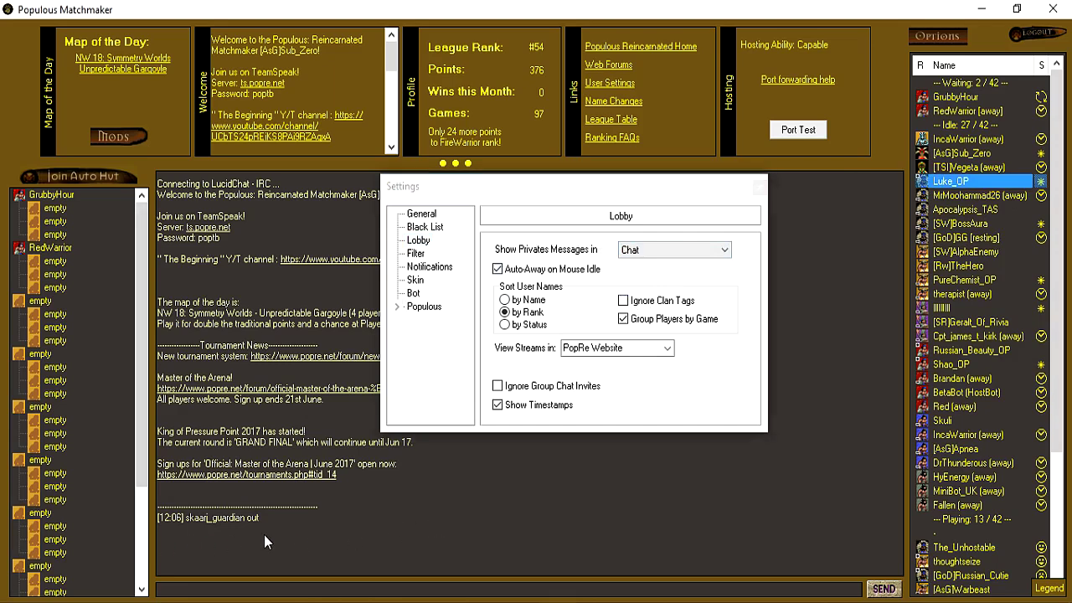
# - Set private messages to show in Windows, then open and close a private message window for the fifth idle player
pyautogui.click(659, 248)
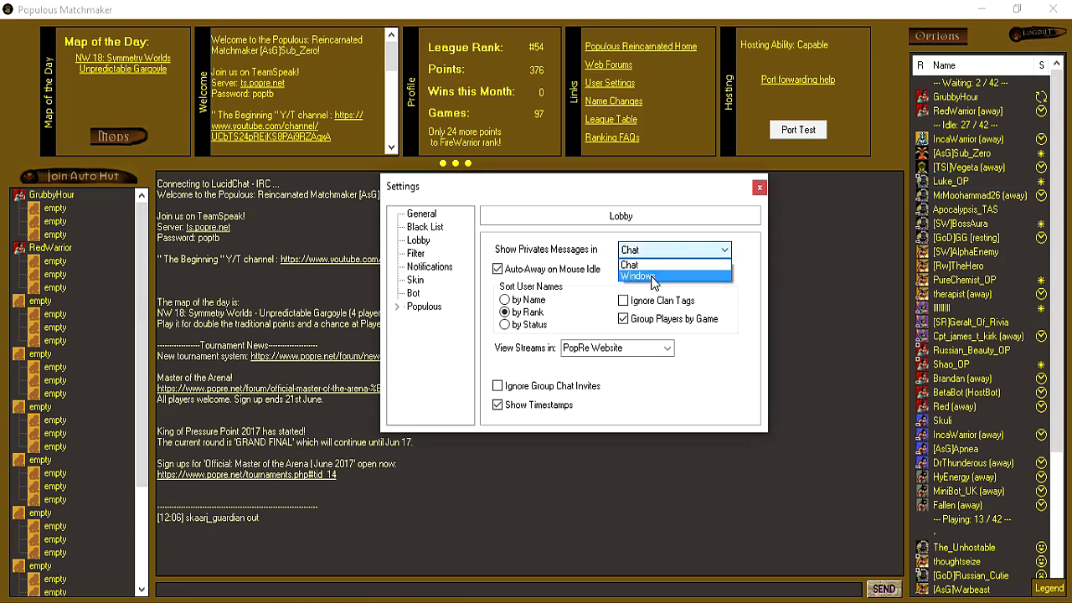
pyautogui.click(653, 277)
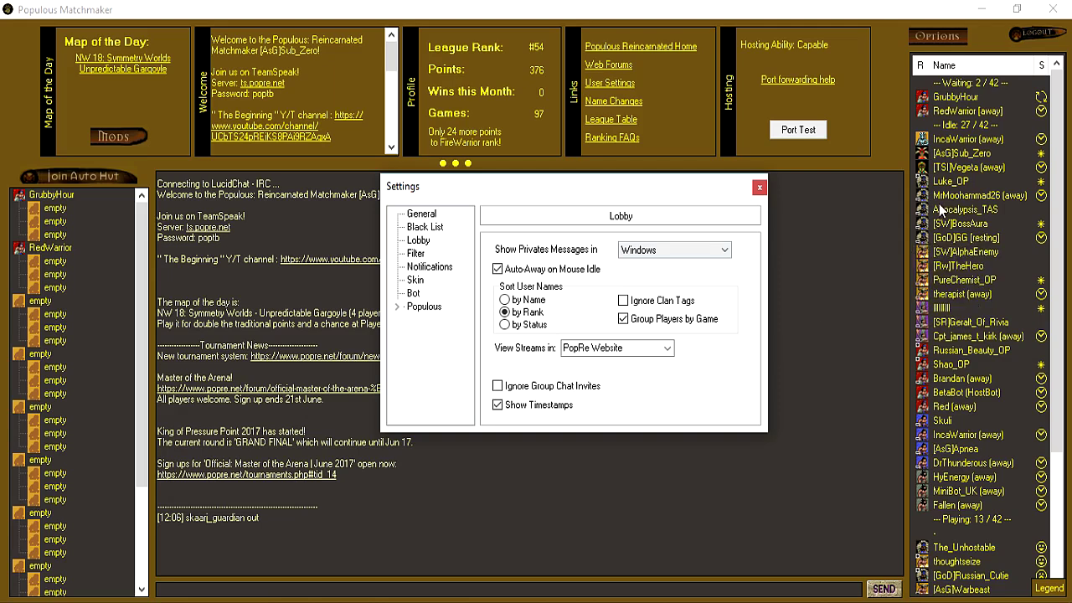
pyautogui.doubleClick(952, 182)
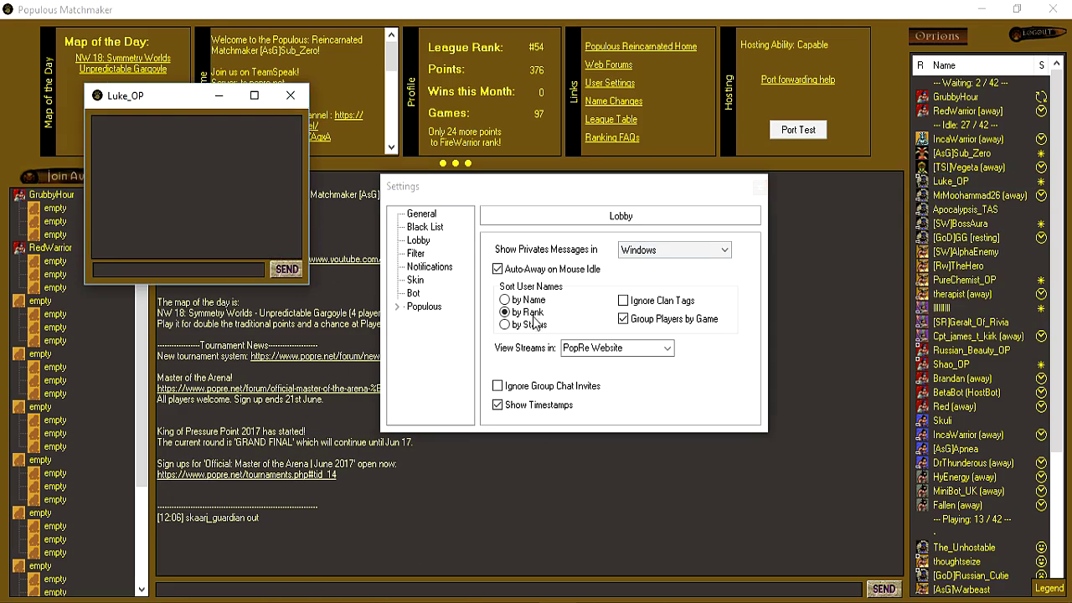
pyautogui.click(291, 96)
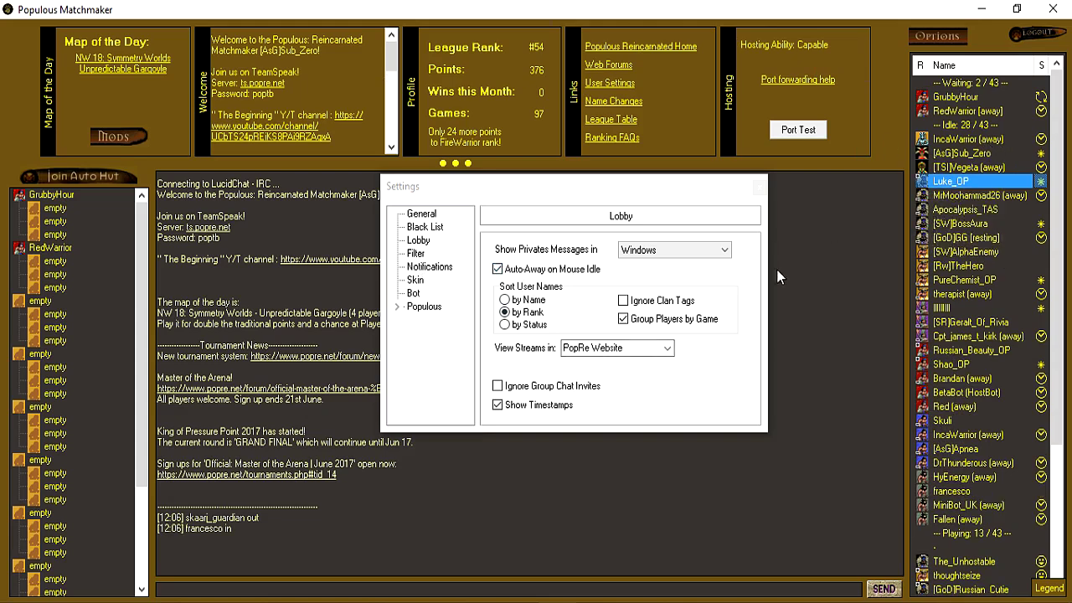
# - Look through the user list and sort the user names by name, by rank and by status in turn
pyautogui.scroll(-5, 961, 251)
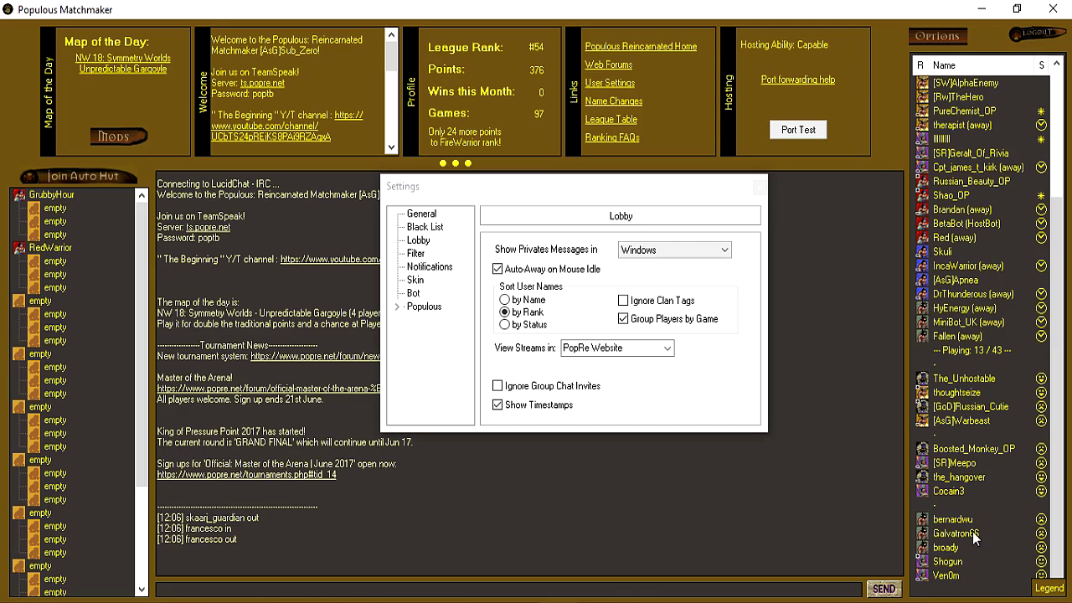
pyautogui.scroll(5, 973, 531)
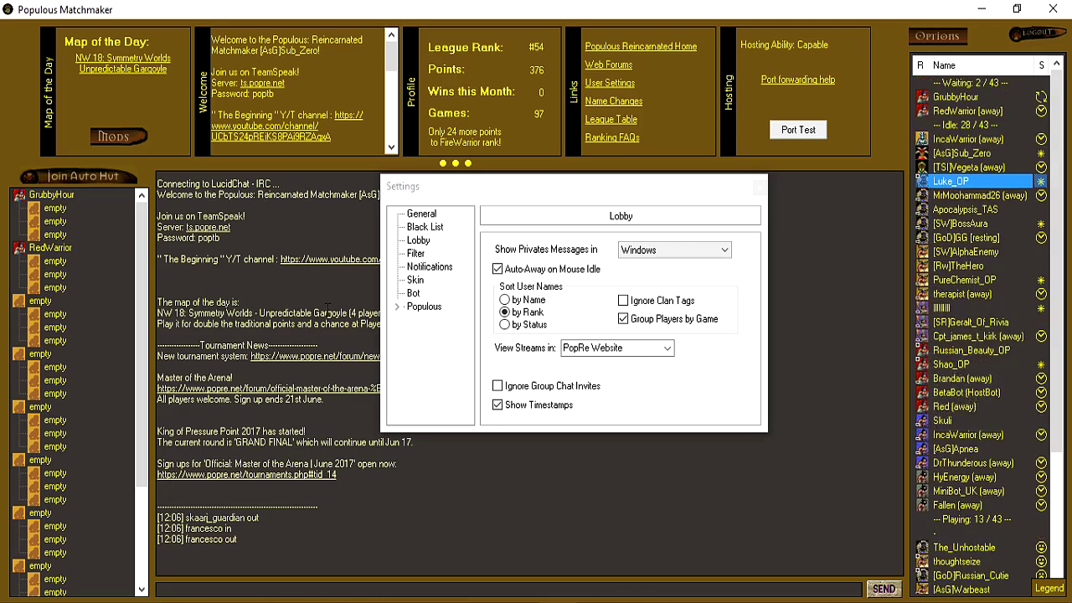
pyautogui.click(505, 300)
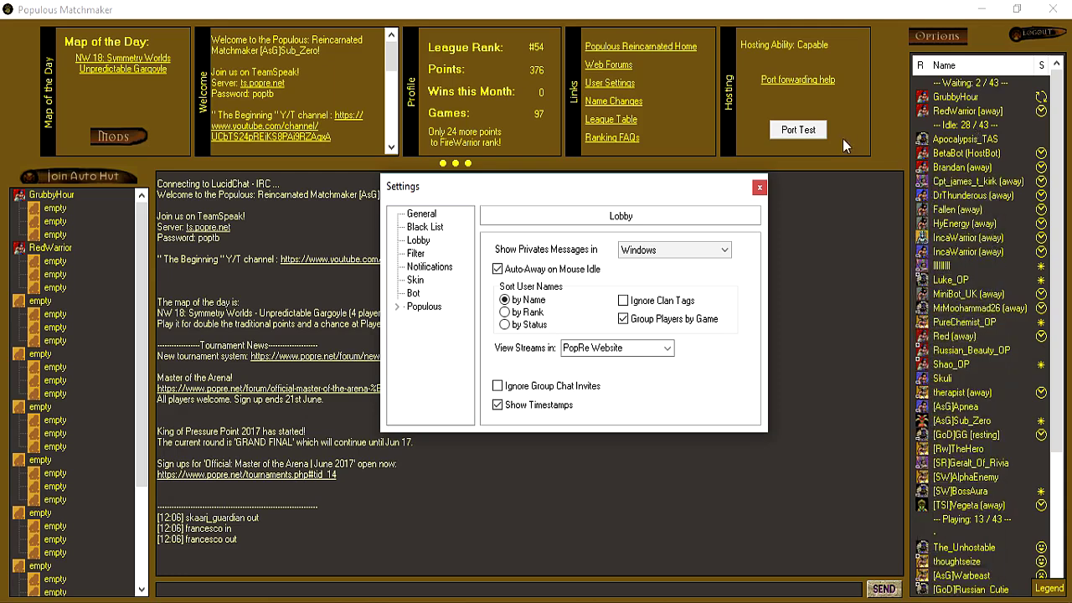
pyautogui.click(528, 311)
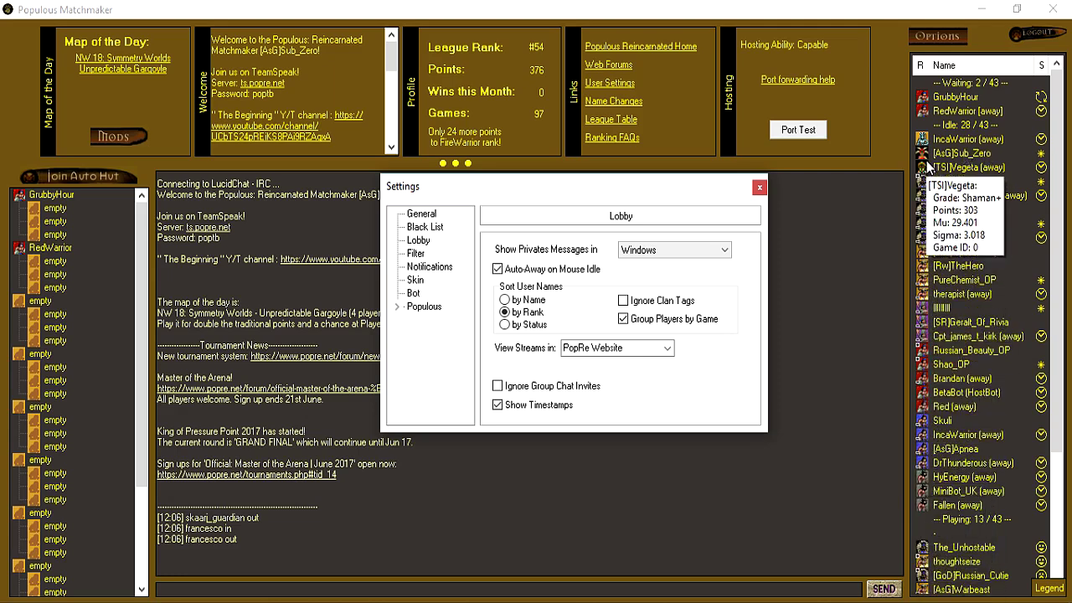
pyautogui.click(504, 324)
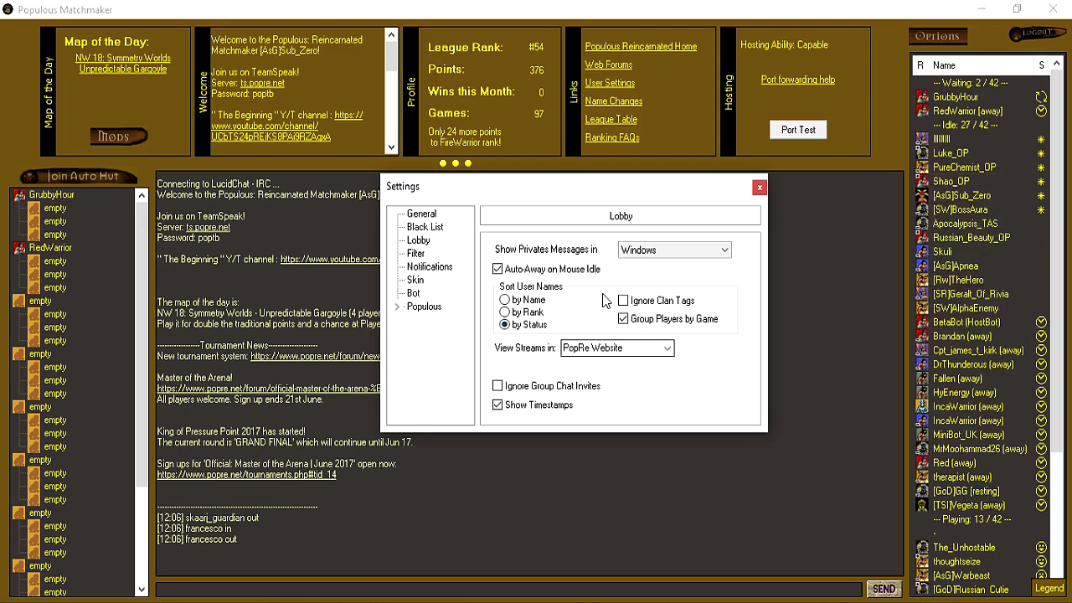
# - Sort the user names by name, turn Ignore Clan Tags off, and return the sorting to by Rank
pyautogui.click(540, 302)
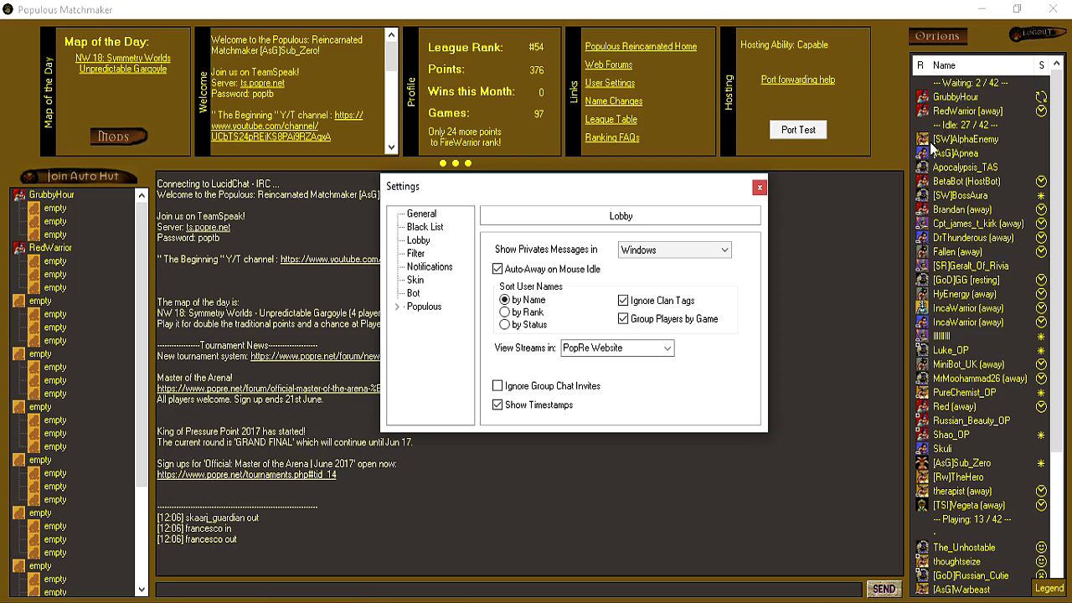
pyautogui.click(624, 300)
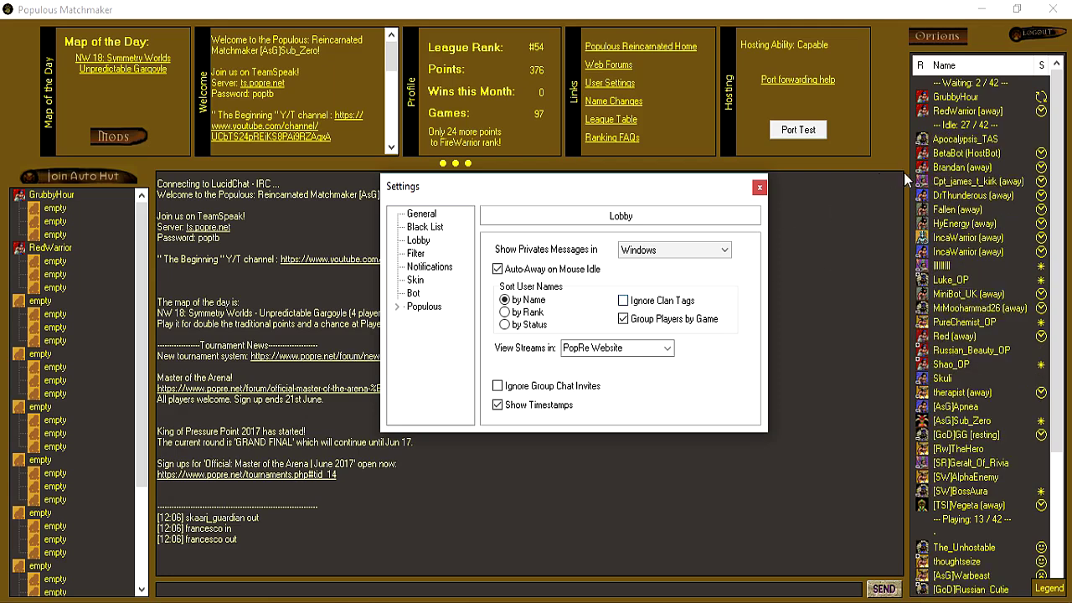
pyautogui.moveTo(923, 418)
pyautogui.click(504, 312)
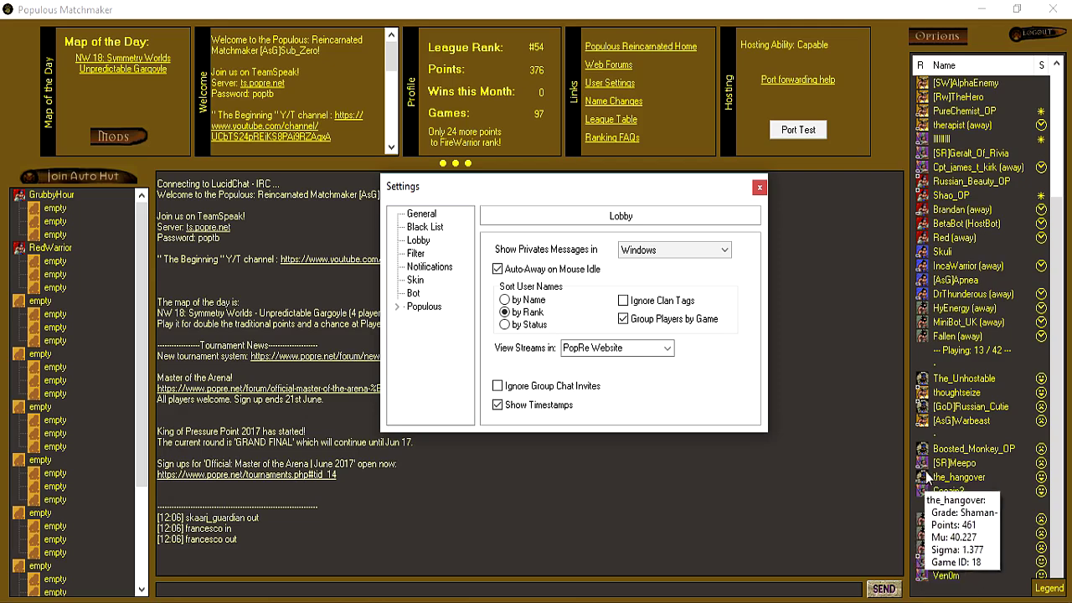
# - Turn Group Players by Game off and on again, and check the available actions for a player in a game
pyautogui.click(647, 324)
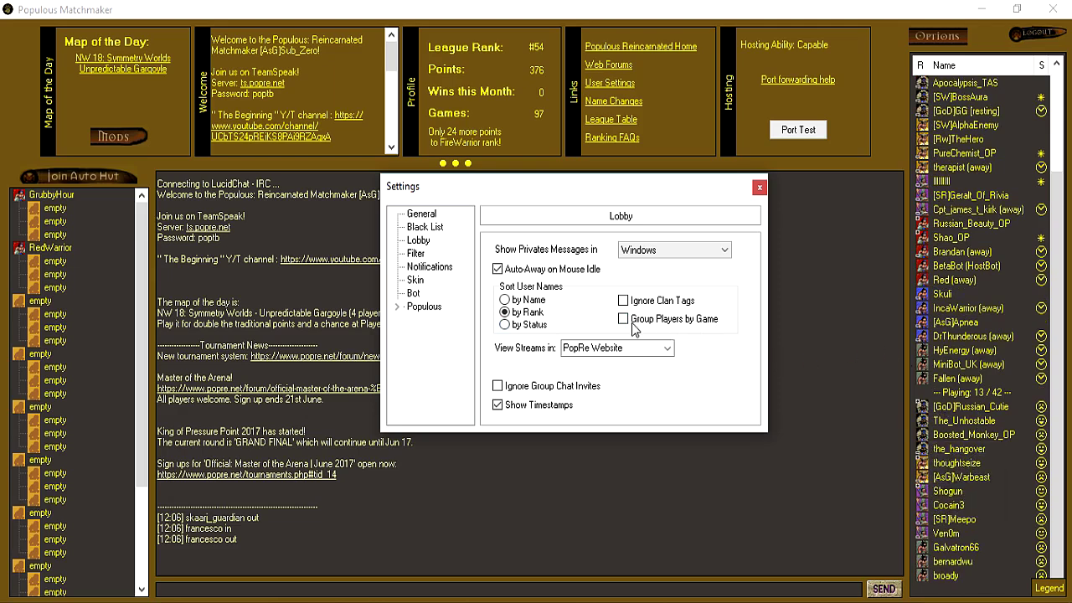
pyautogui.click(641, 325)
pyautogui.scroll(-1, 1012, 465)
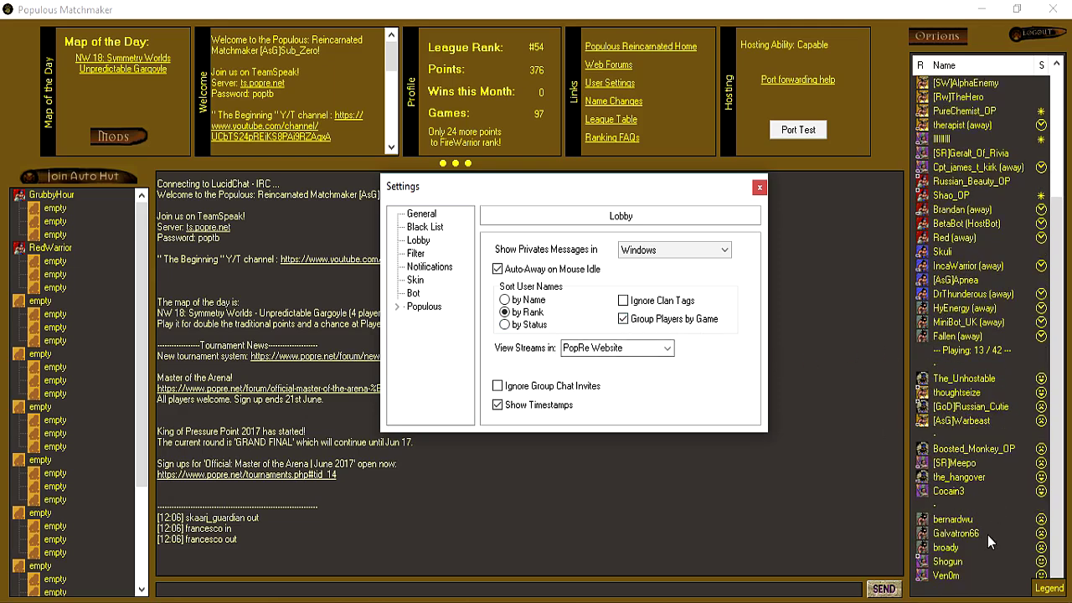
pyautogui.rightClick(957, 462)
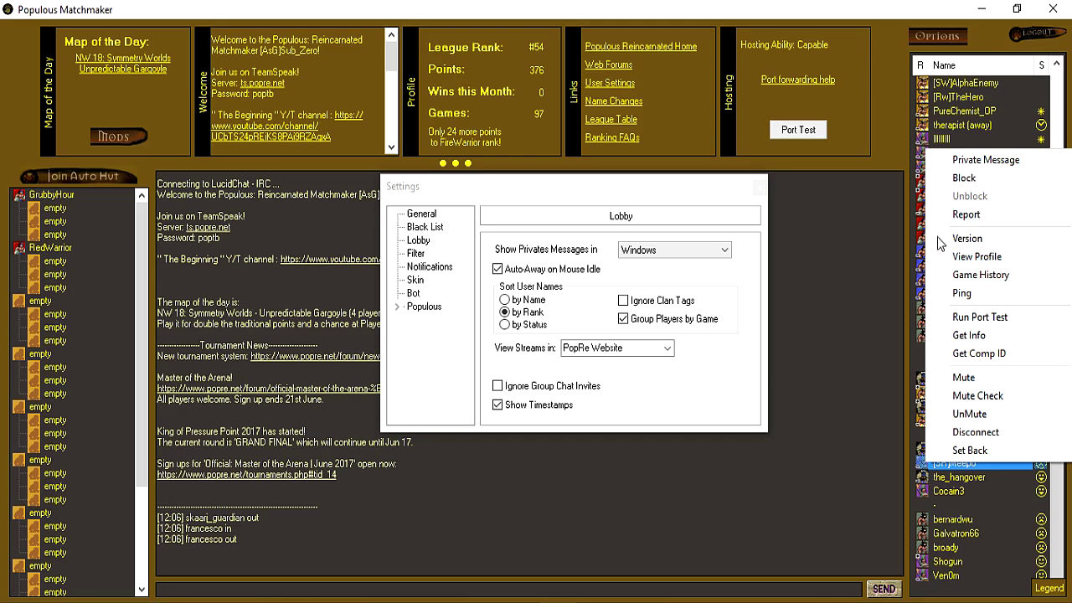
pyautogui.click(850, 491)
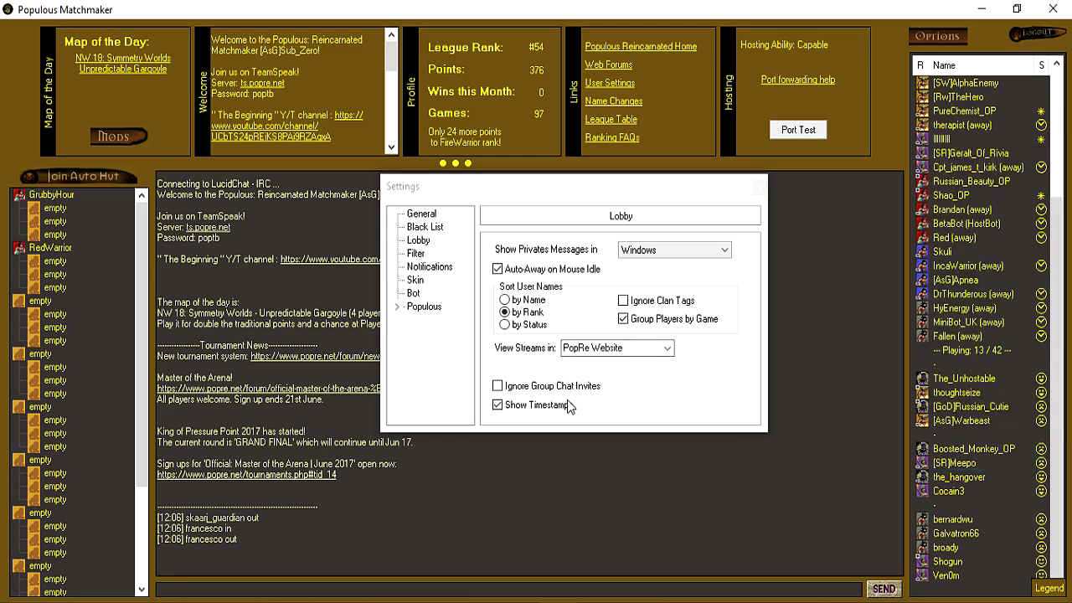
# - Choose PopRe Website for viewing streams, and toggle Ignore Group Chat Invites on and off, checking an idle player's available actions in between
pyautogui.click(669, 348)
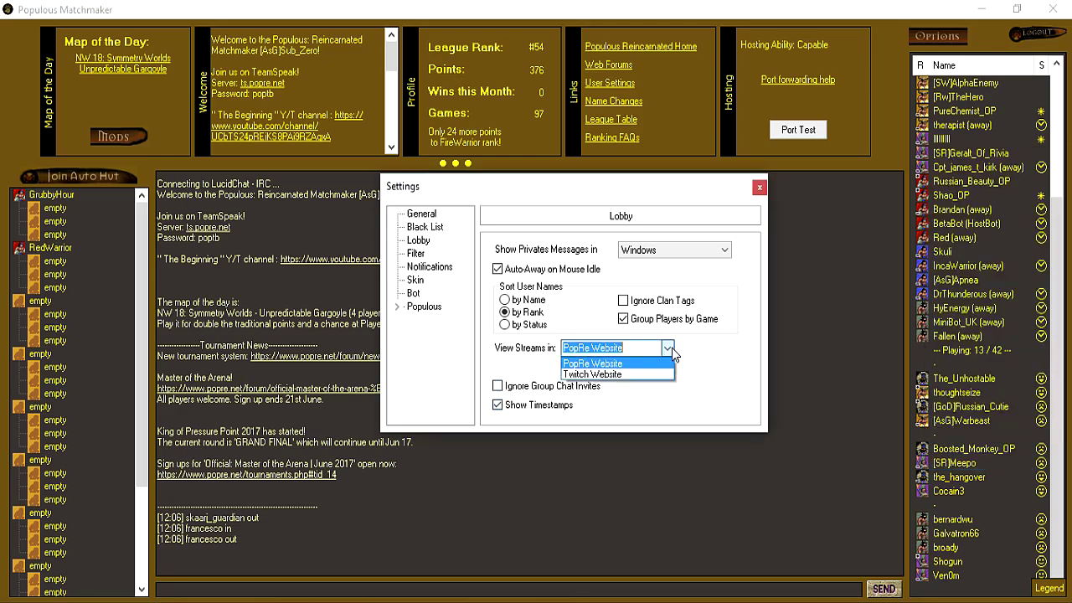
pyautogui.click(605, 363)
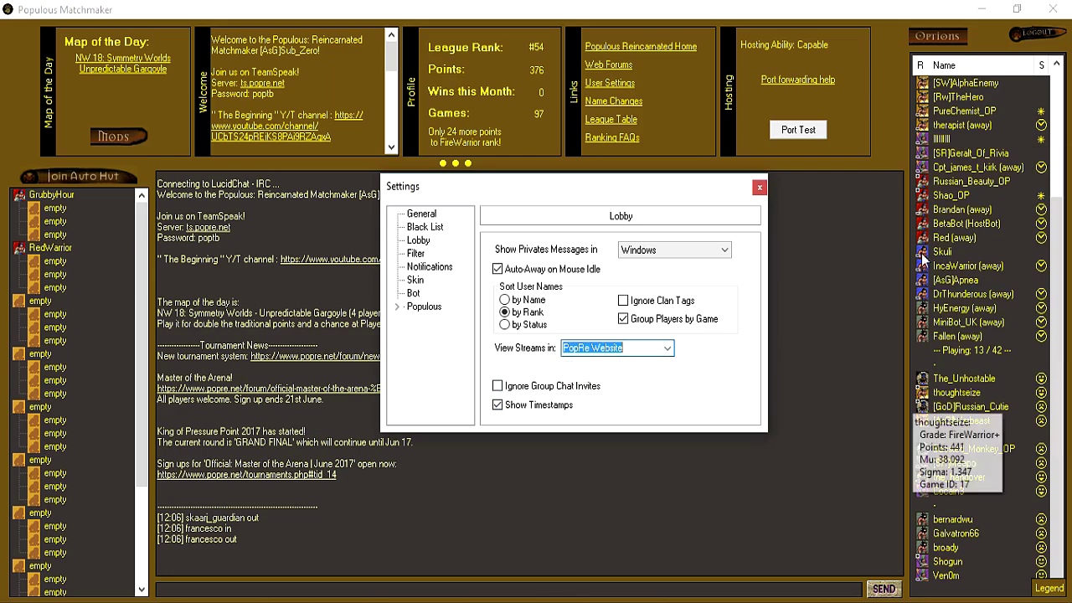
pyautogui.click(526, 388)
pyautogui.scroll(4, 1013, 211)
pyautogui.rightClick(977, 230)
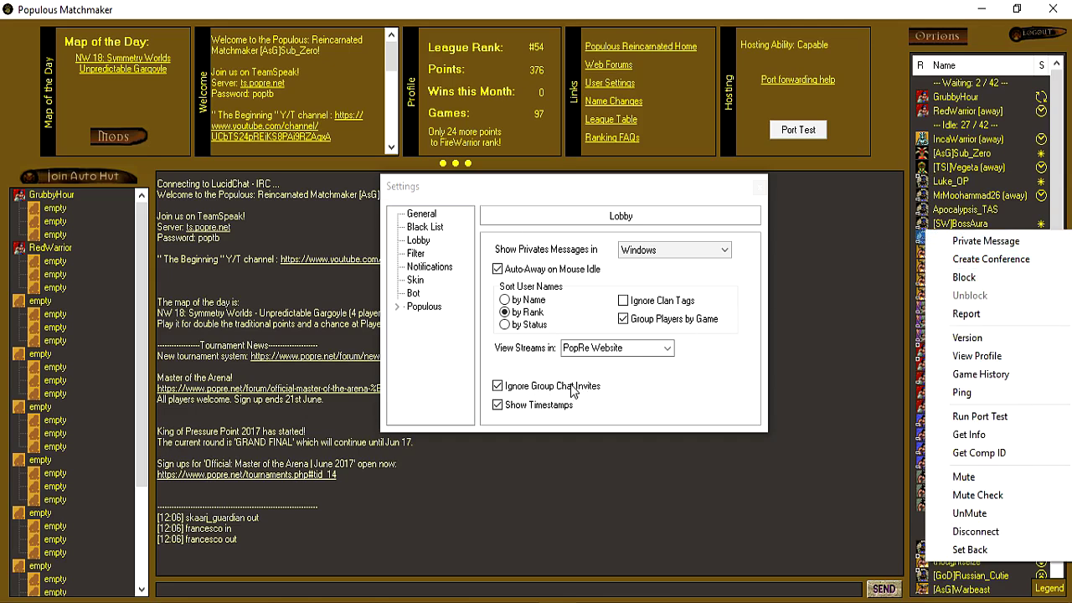
pyautogui.moveTo(584, 173); pyautogui.dragTo(593, 158)
pyautogui.click(530, 373)
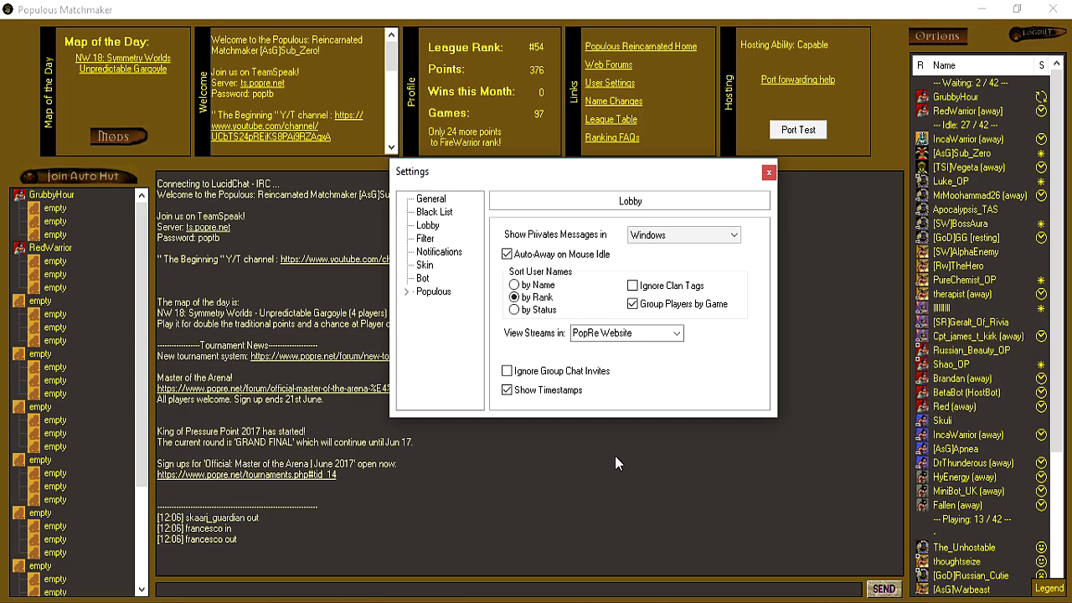
# - Highlight a timestamp in the lobby chat and toggle Show Timestamps off and on again
pyautogui.click(193, 544)
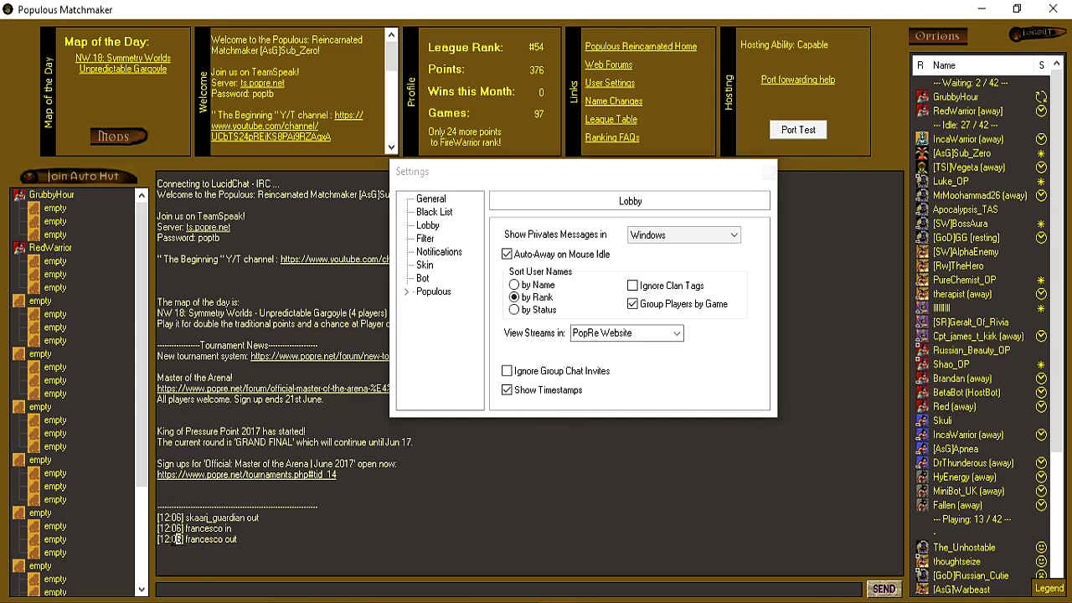
pyautogui.click(537, 388)
pyautogui.click(191, 553)
pyautogui.click(521, 390)
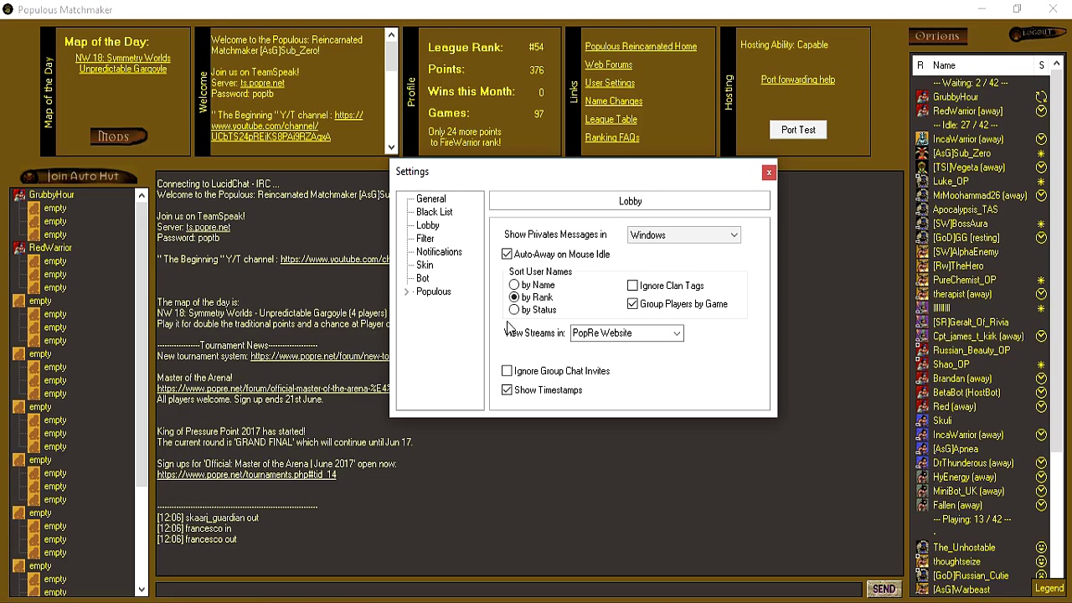
# - Open the Filter settings and toggle Force LowerCase on and off again
pyautogui.click(425, 238)
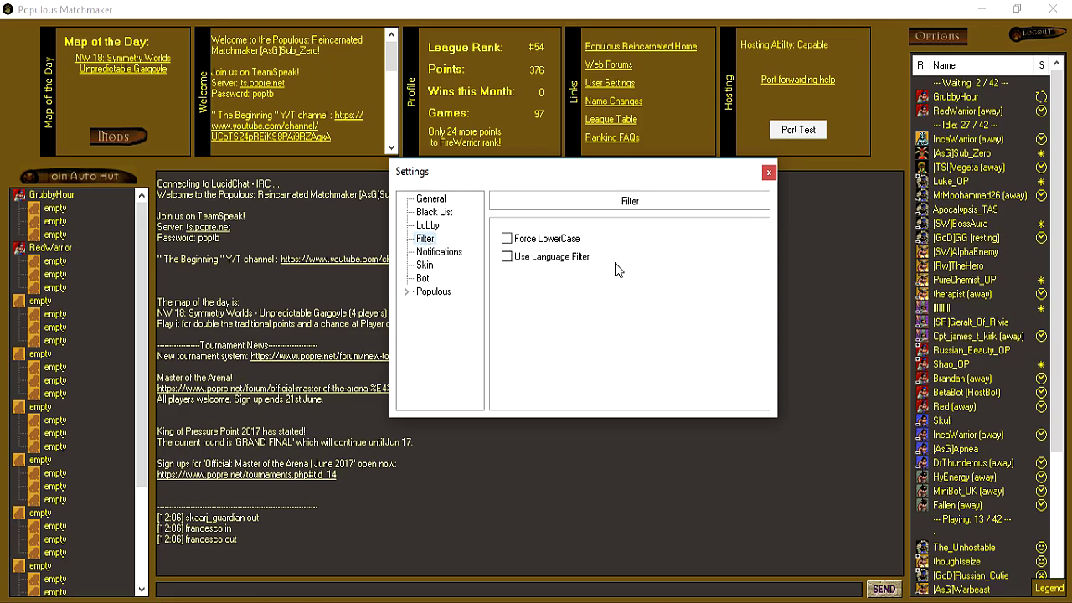
pyautogui.click(544, 241)
pyautogui.click(538, 243)
# - Enable the language filter with the word cereal, try Hide full message and Hide full PM, then delete the word and disable the filter
pyautogui.click(532, 260)
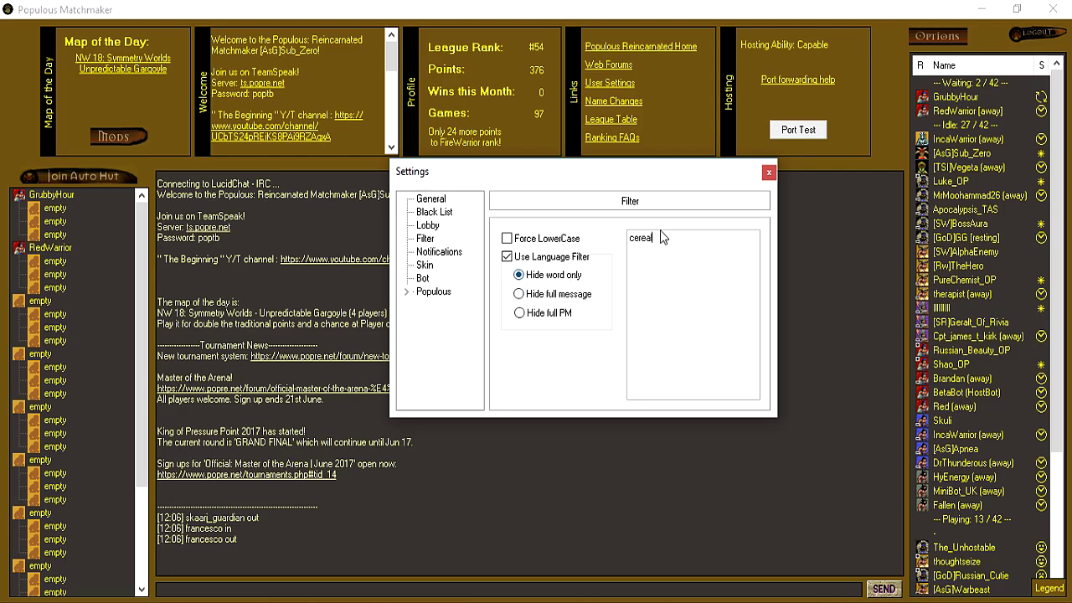
pyautogui.click(550, 300)
pyautogui.click(540, 314)
pyautogui.doubleClick(641, 238)
pyautogui.press('BackSpace')
pyautogui.click(521, 258)
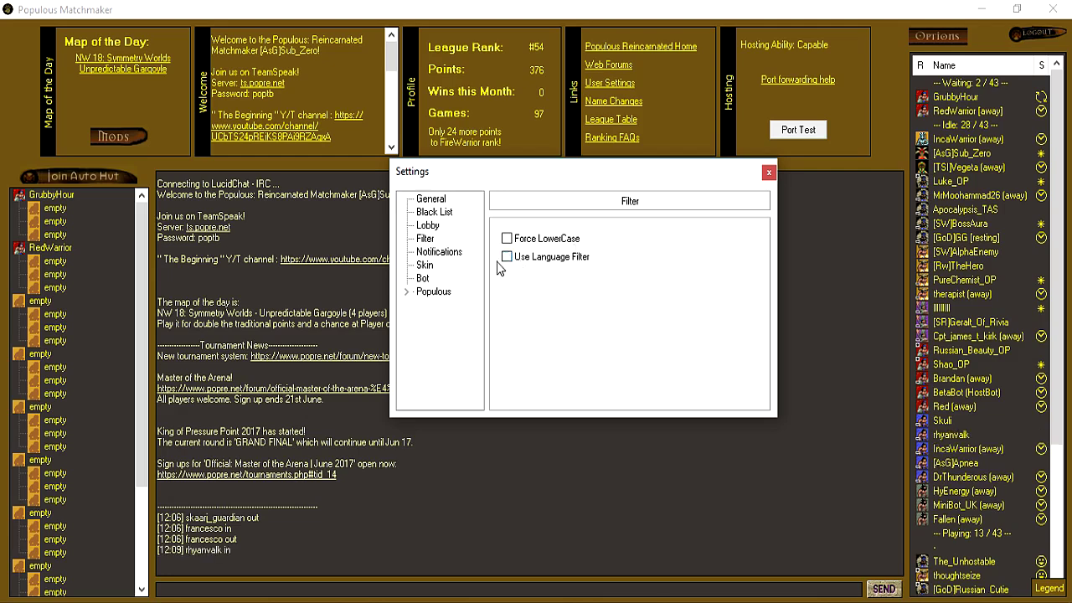
# - Open the Notifications settings and examine the words in the Nick Alerts list
pyautogui.click(439, 252)
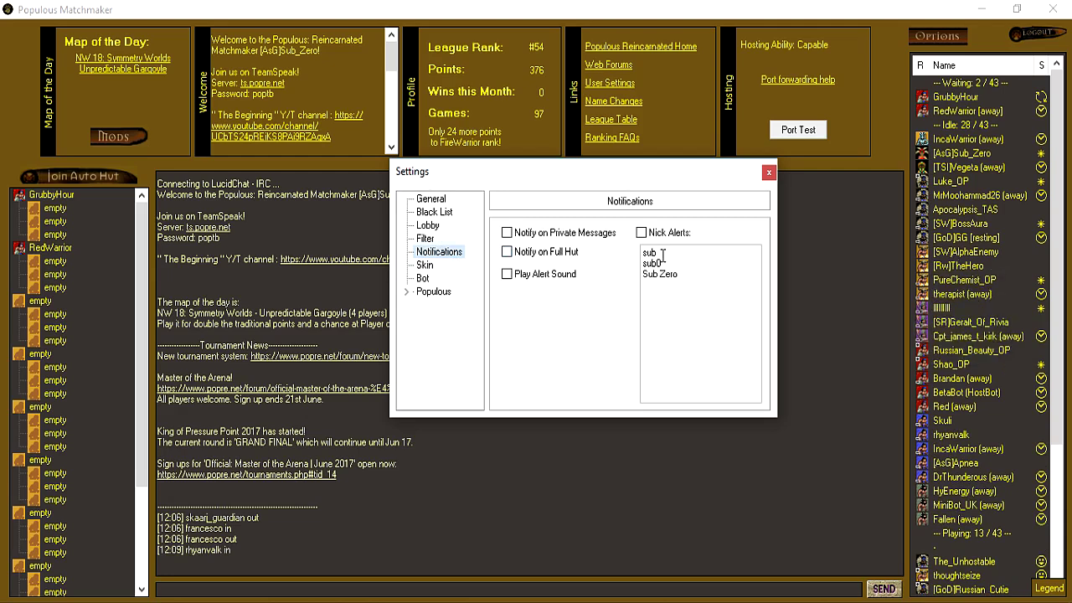
pyautogui.moveTo(722, 289); pyautogui.dragTo(613, 246)
pyautogui.click(679, 276)
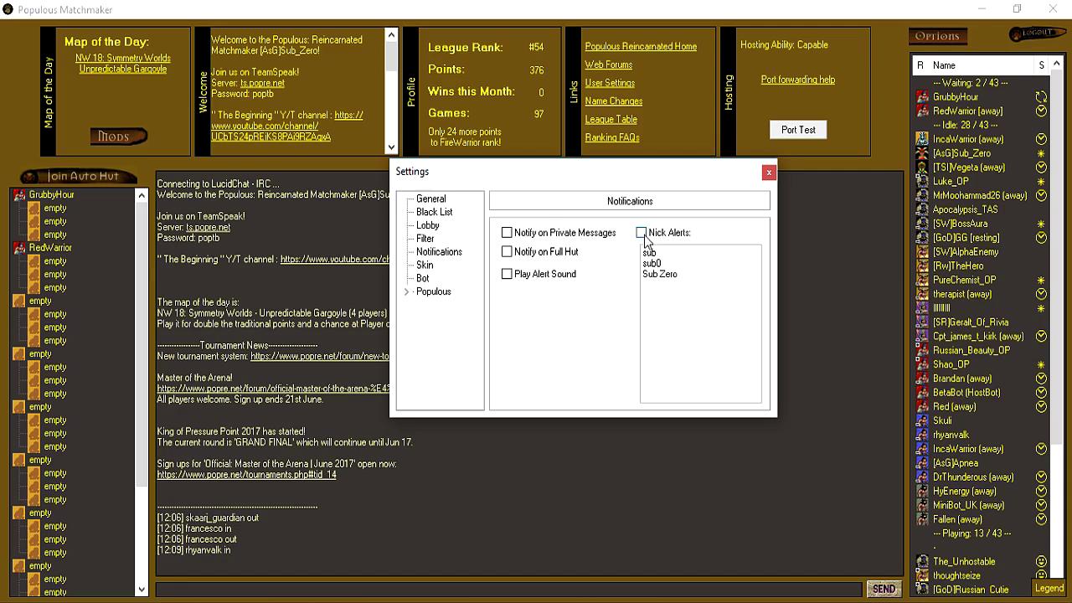
pyautogui.moveTo(660, 253); pyautogui.dragTo(638, 254)
pyautogui.click(685, 253)
# - Turn on Notify on Private Messages and try the Notify on Full Hut and Play Alert Sound options
pyautogui.click(508, 232)
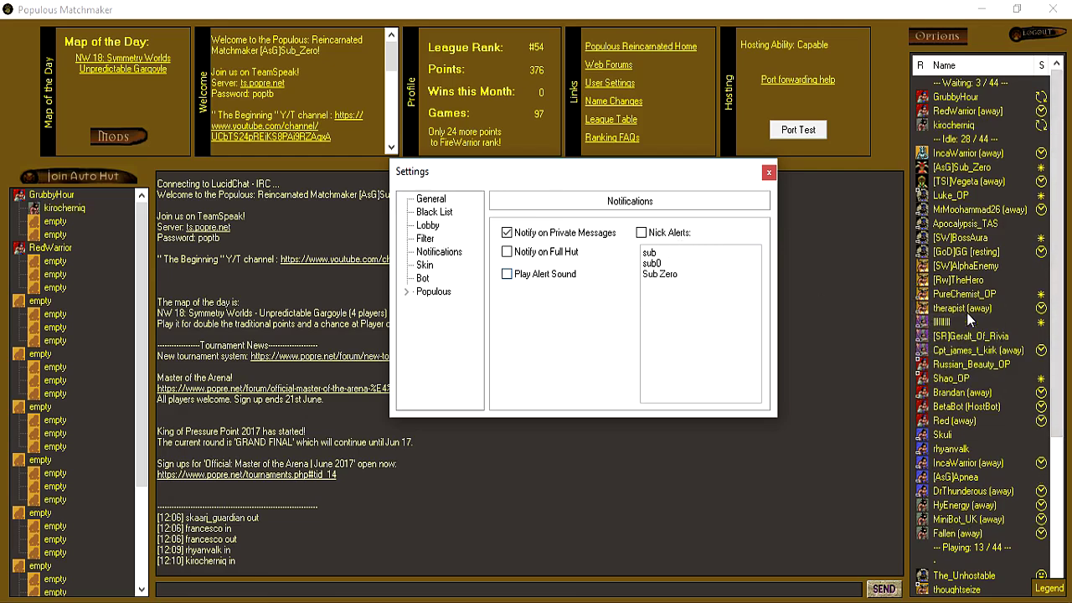
pyautogui.click(506, 252)
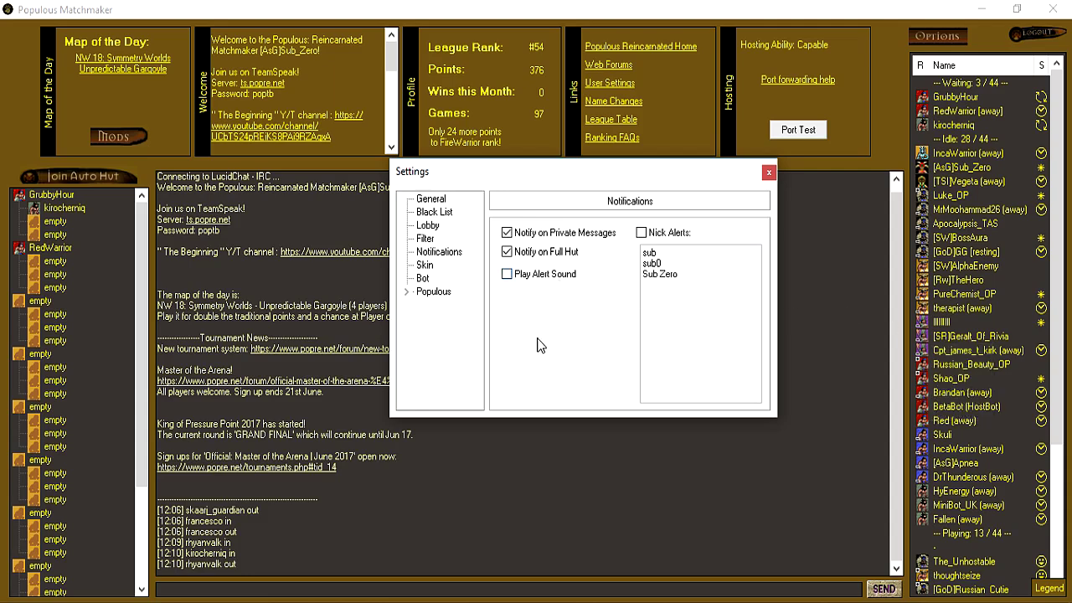
pyautogui.click(529, 280)
pyautogui.click(571, 256)
# - Preview the Asgard skin in the Skin settings and view the Bot settings
pyautogui.click(426, 266)
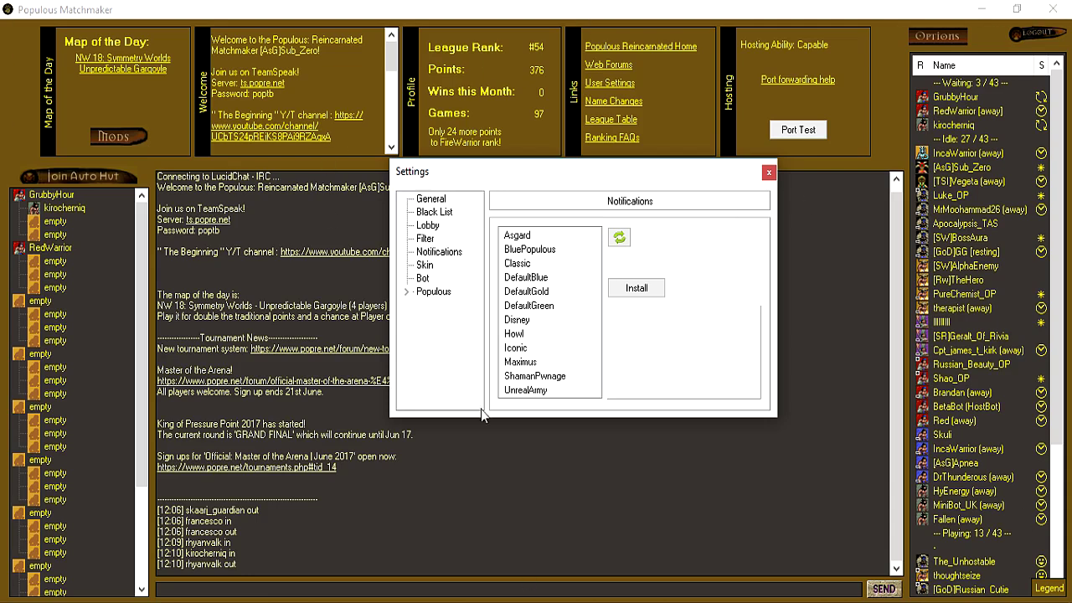
pyautogui.click(543, 334)
pyautogui.moveTo(543, 334); pyautogui.dragTo(527, 239)
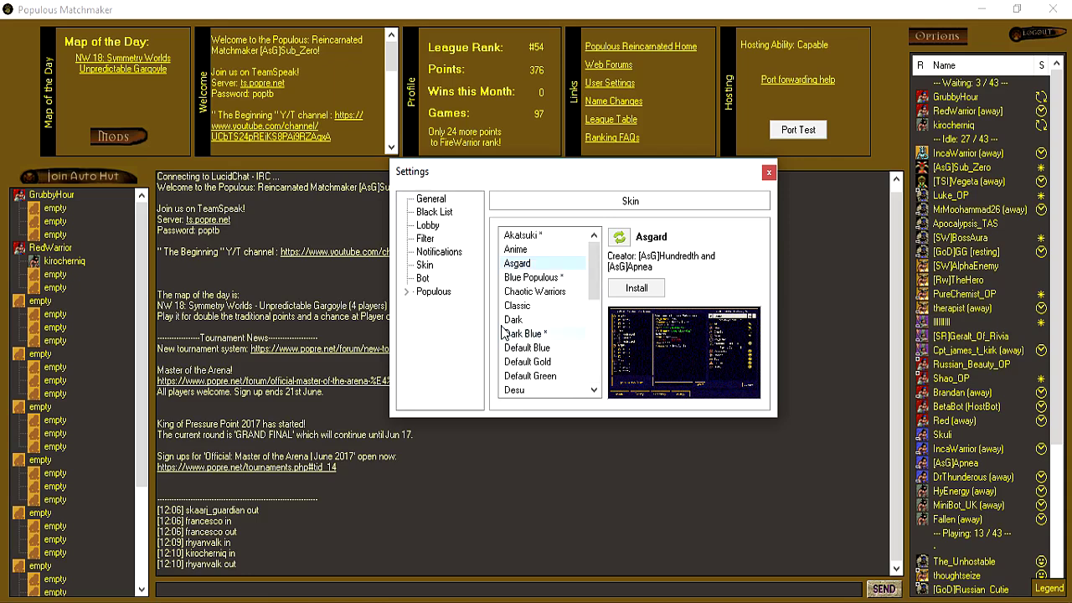
pyautogui.click(424, 278)
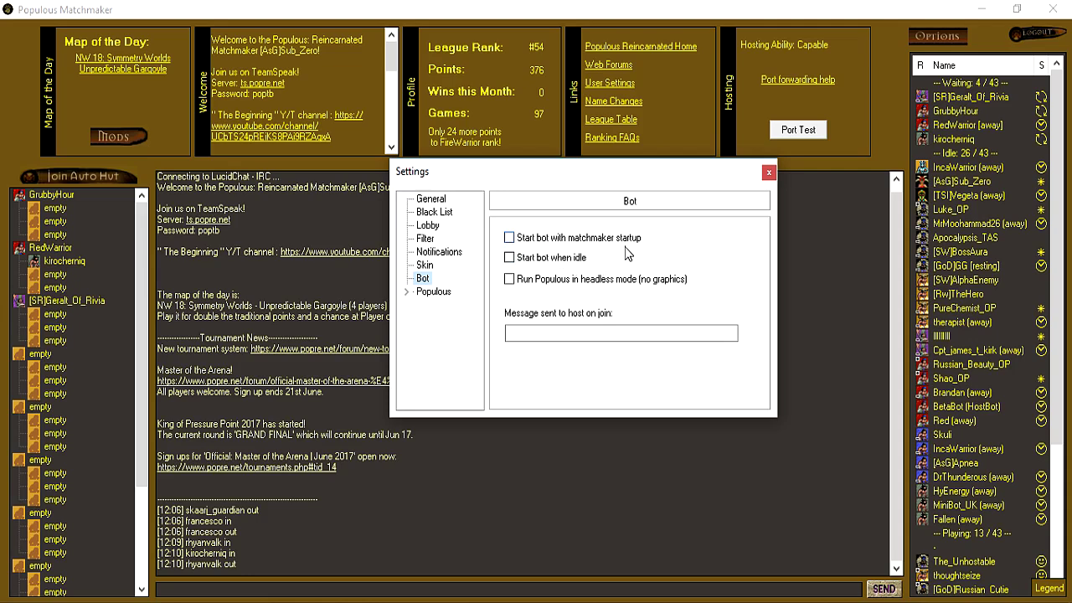
# - Open the Populous settings and toggle Show enemies in minimap and Allow other players to show, leaving Show enemies in minimap on
pyautogui.click(431, 292)
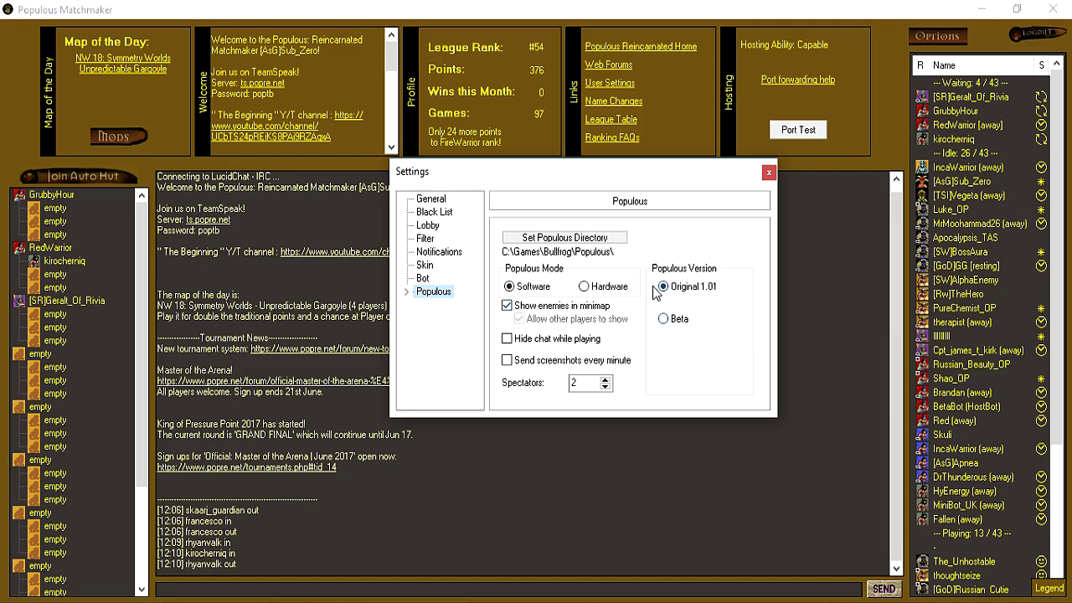
pyautogui.click(507, 306)
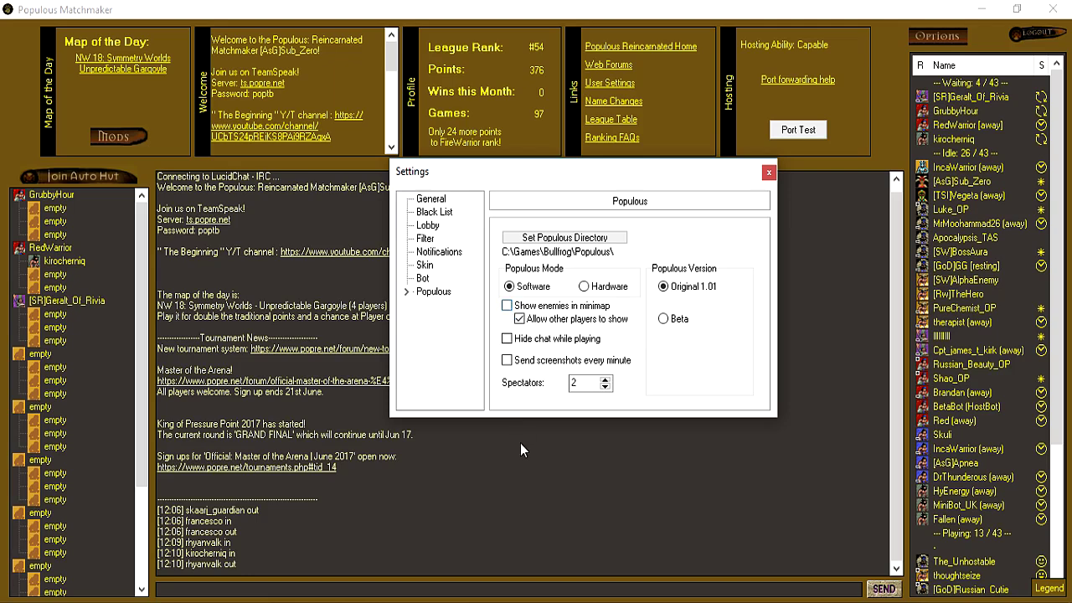
pyautogui.click(519, 319)
pyautogui.click(508, 307)
pyautogui.click(507, 306)
pyautogui.click(507, 306)
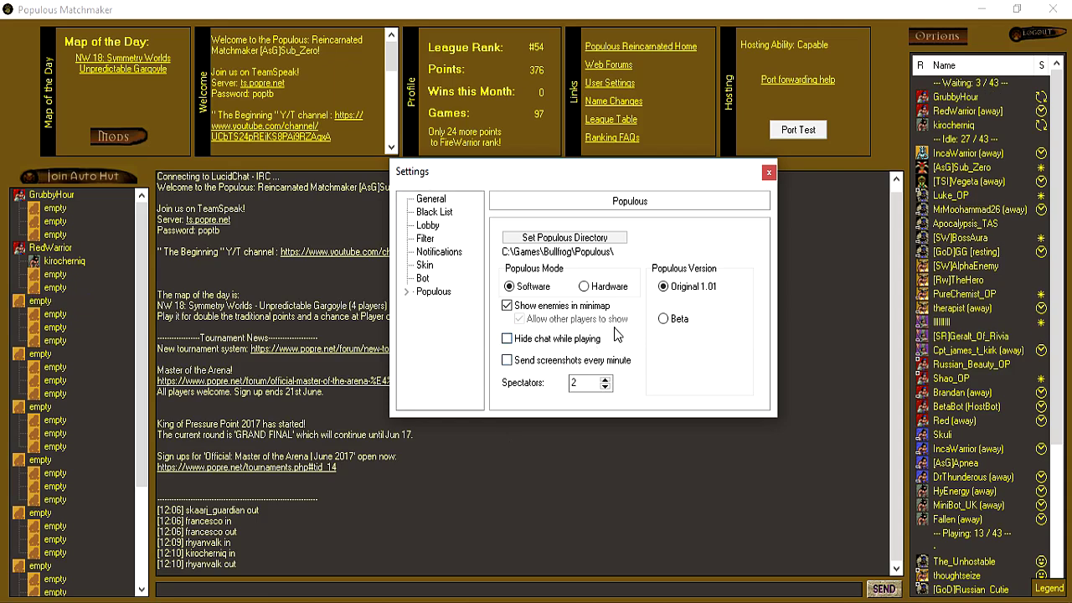
# - Try the Hide chat while playing and Send screenshots every minute options in the Populous settings, leaving both off
pyautogui.click(506, 338)
pyautogui.click(768, 173)
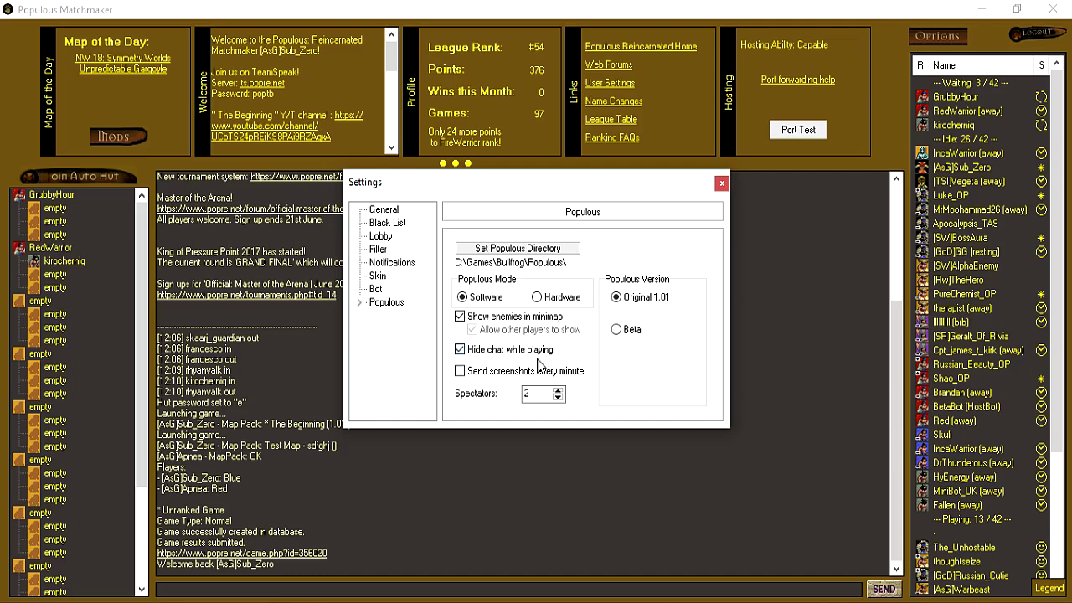
pyautogui.moveTo(157, 359); pyautogui.dragTo(360, 573)
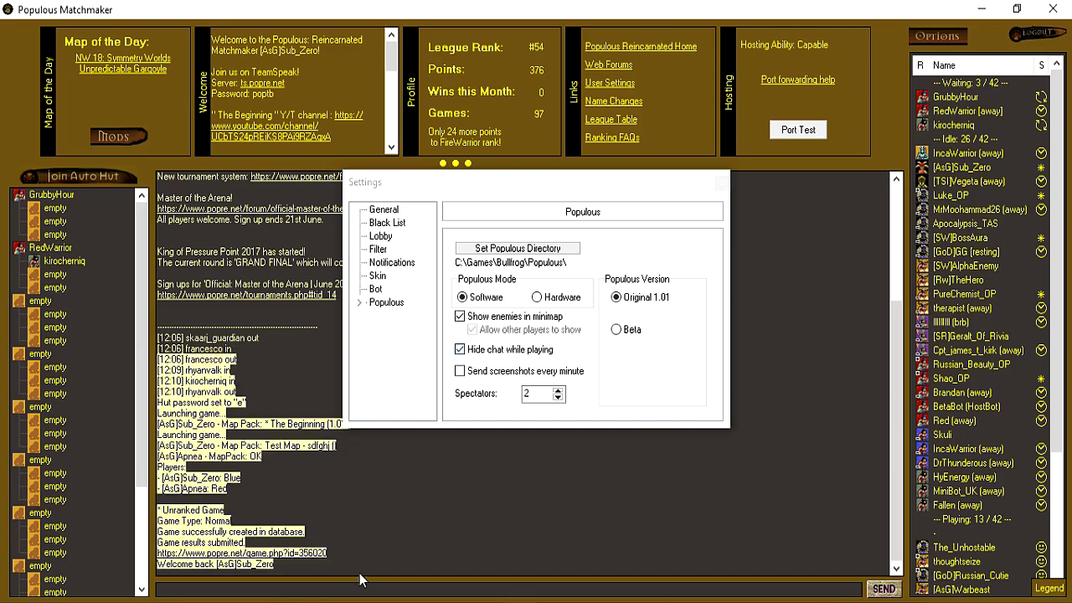
pyautogui.click(514, 355)
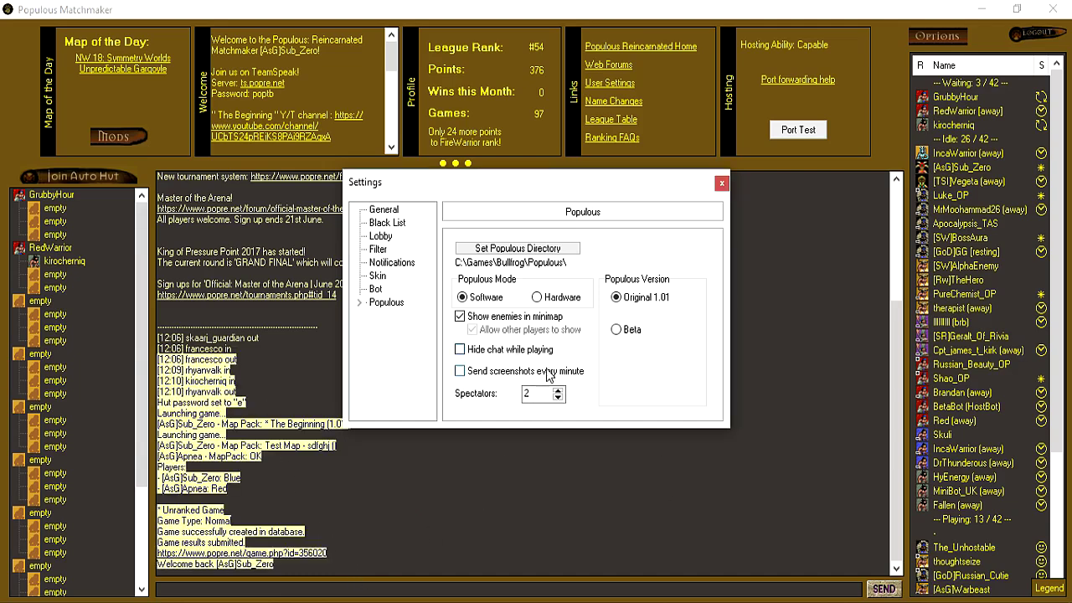
pyautogui.click(514, 375)
pyautogui.click(505, 374)
# - Try 99 as the Spectators value, check the Hide chat while playing option, and set Spectators back to 2
pyautogui.doubleClick(545, 394)
pyautogui.write('99')
pyautogui.click(552, 354)
pyautogui.click(552, 354)
pyautogui.doubleClick(536, 394)
pyautogui.write('2')
pyautogui.click(391, 403)
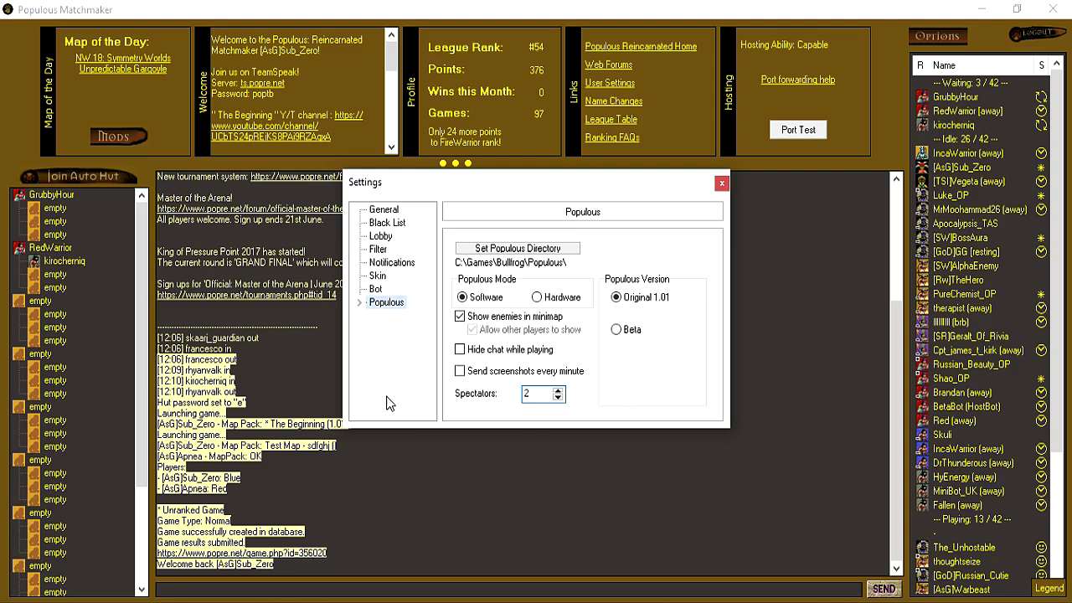
# - Open the Graphics settings under Populous and view the available screen resolutions, keeping 1366 x 768
pyautogui.click(360, 303)
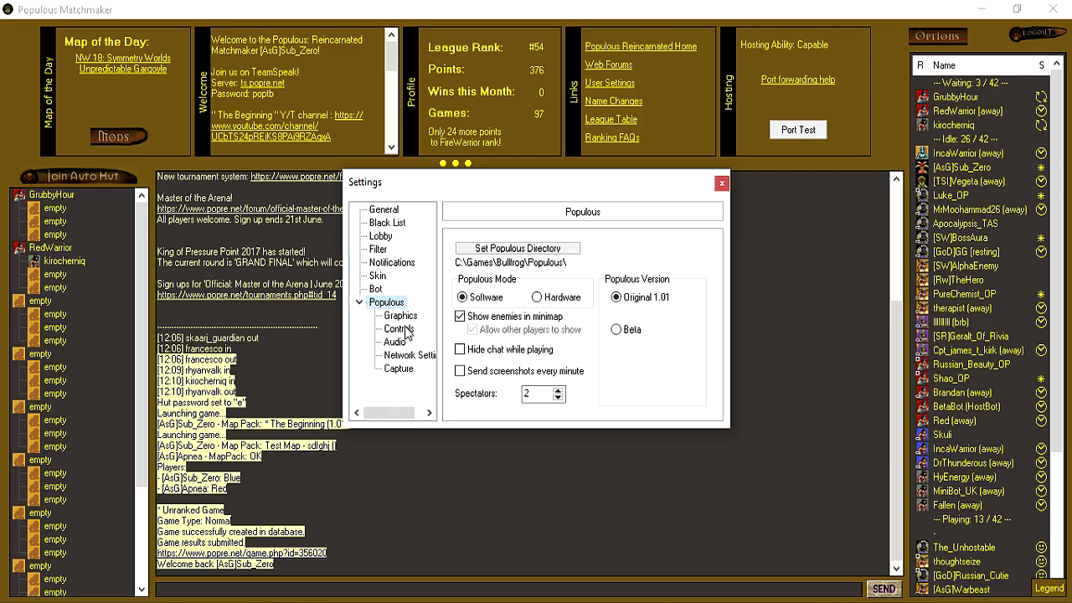
pyautogui.click(398, 316)
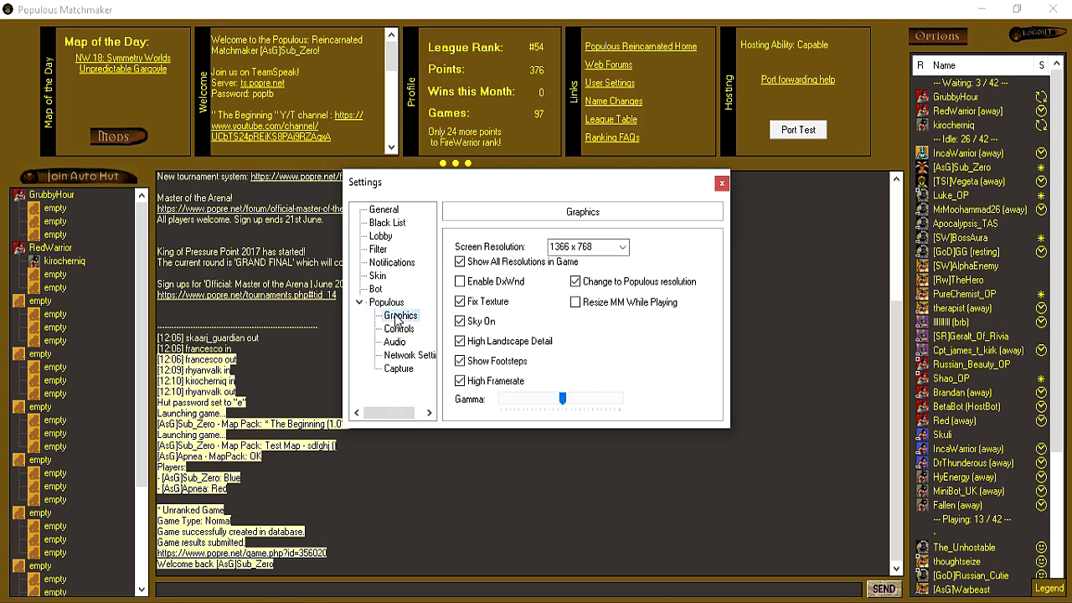
pyautogui.click(622, 246)
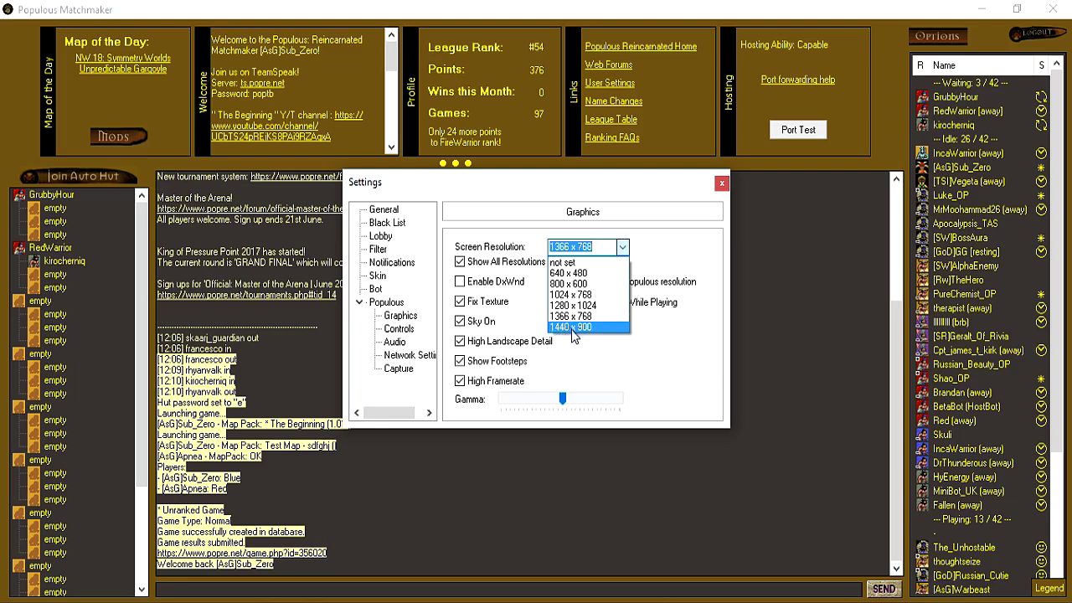
pyautogui.press('Escape')
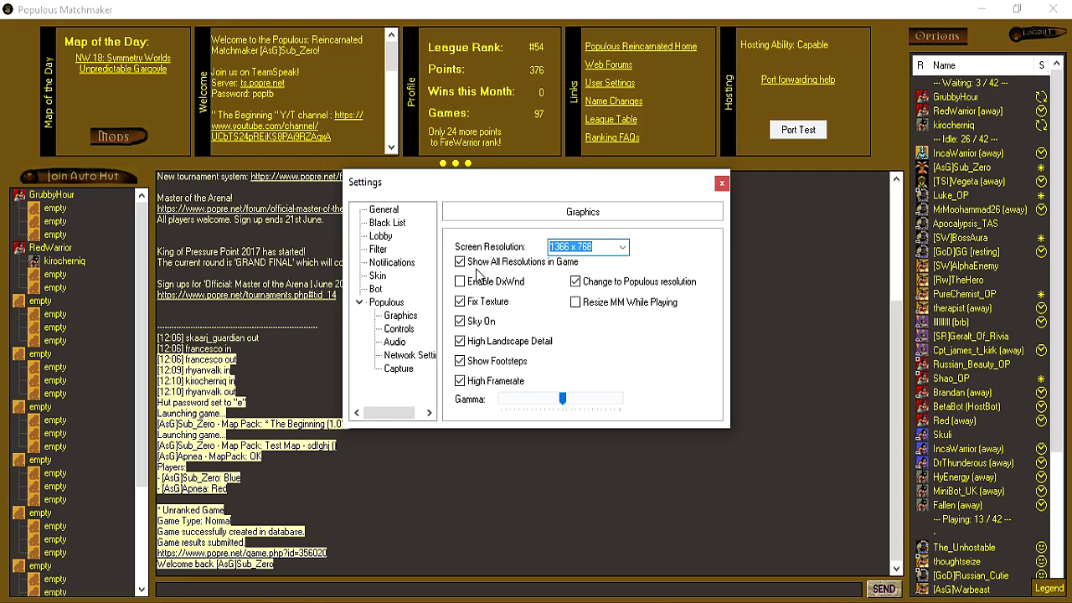
# - Try the resolution list with Show All Resolutions in Game off, restore that option, and toggle Resize MM While Playing on and off
pyautogui.click(467, 263)
pyautogui.click(623, 247)
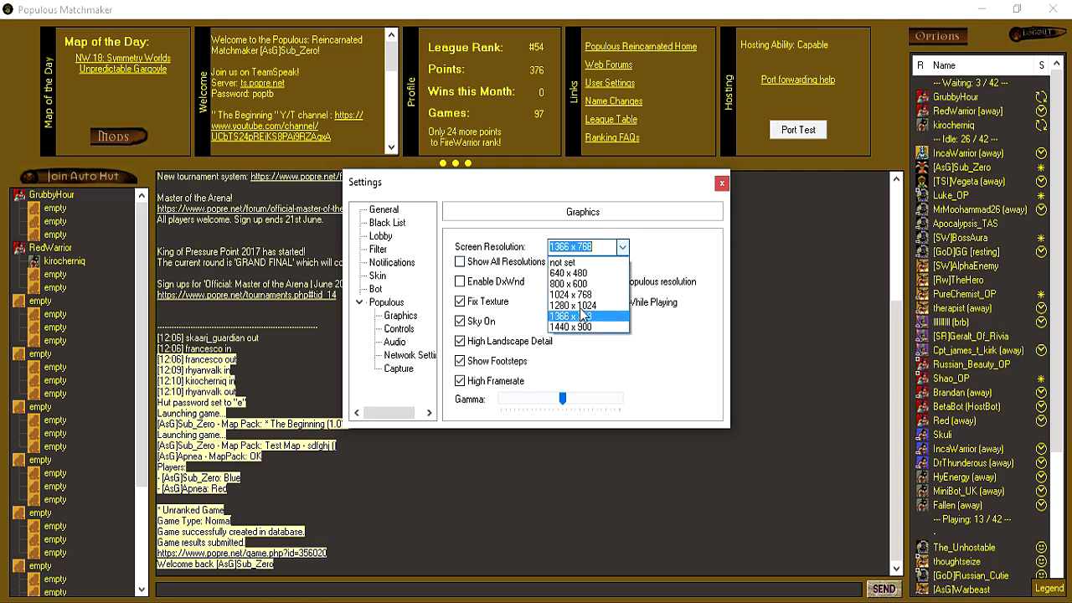
pyautogui.press('Escape')
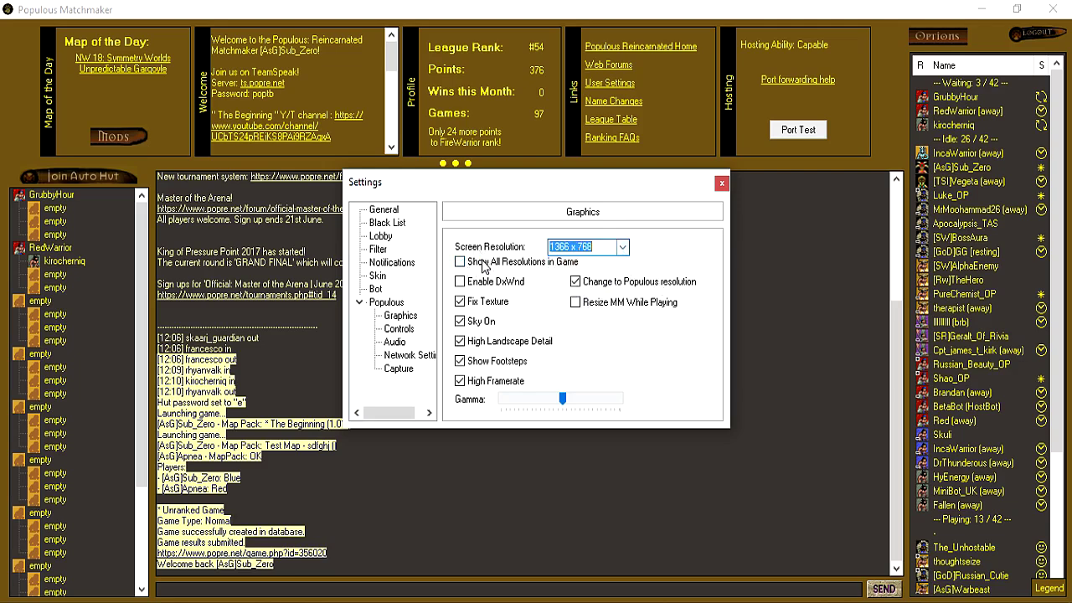
pyautogui.click(517, 263)
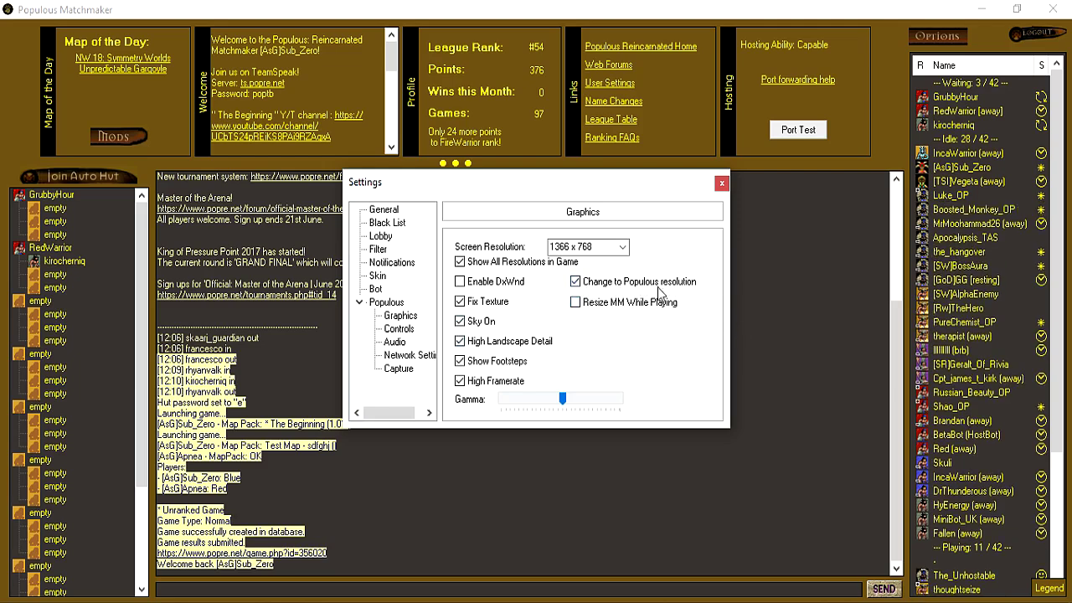
pyautogui.click(574, 304)
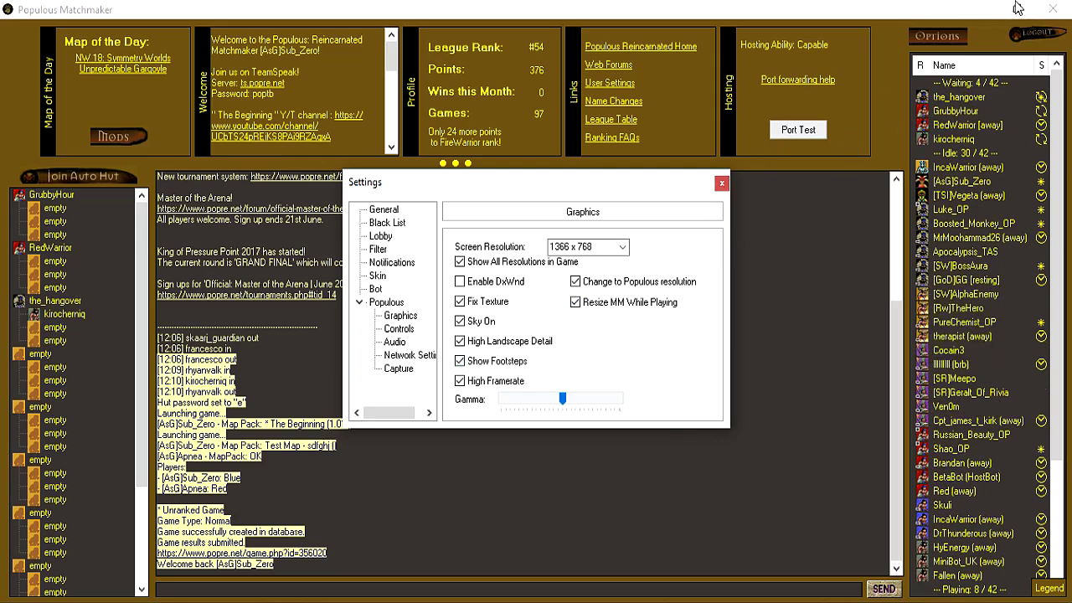
pyautogui.click(604, 310)
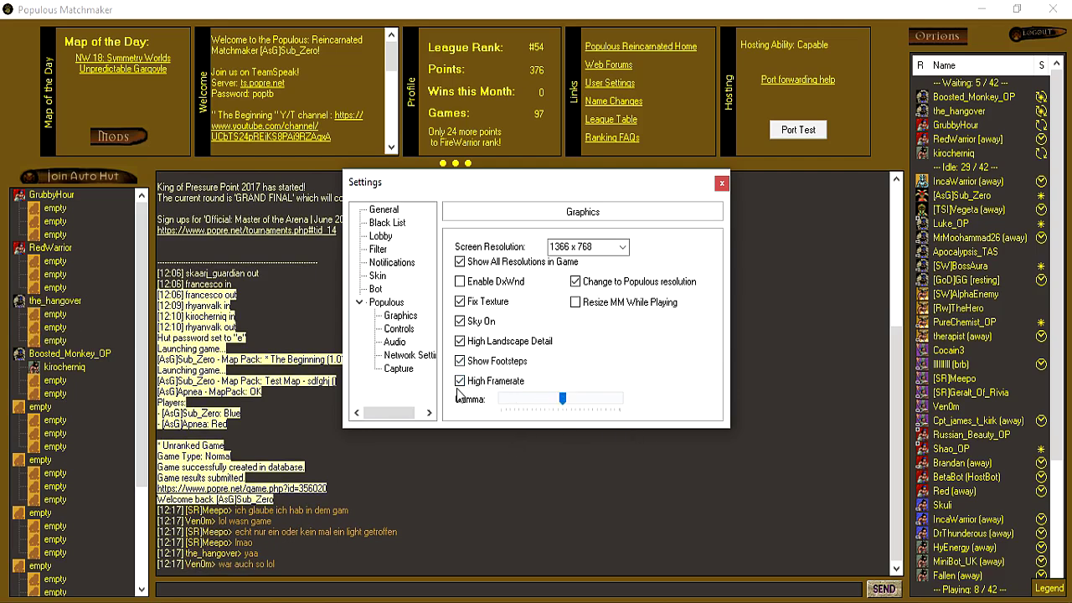
# - View the Controls, Audio and Network Settings pages under Populous and show the port forwarding help for hosting
pyautogui.click(407, 329)
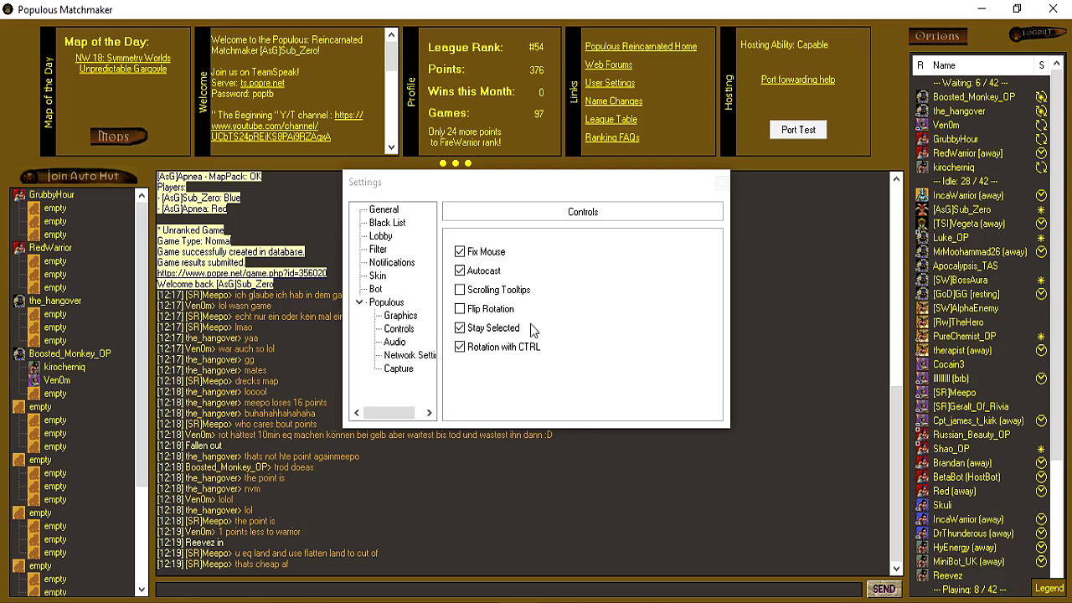
pyautogui.click(403, 342)
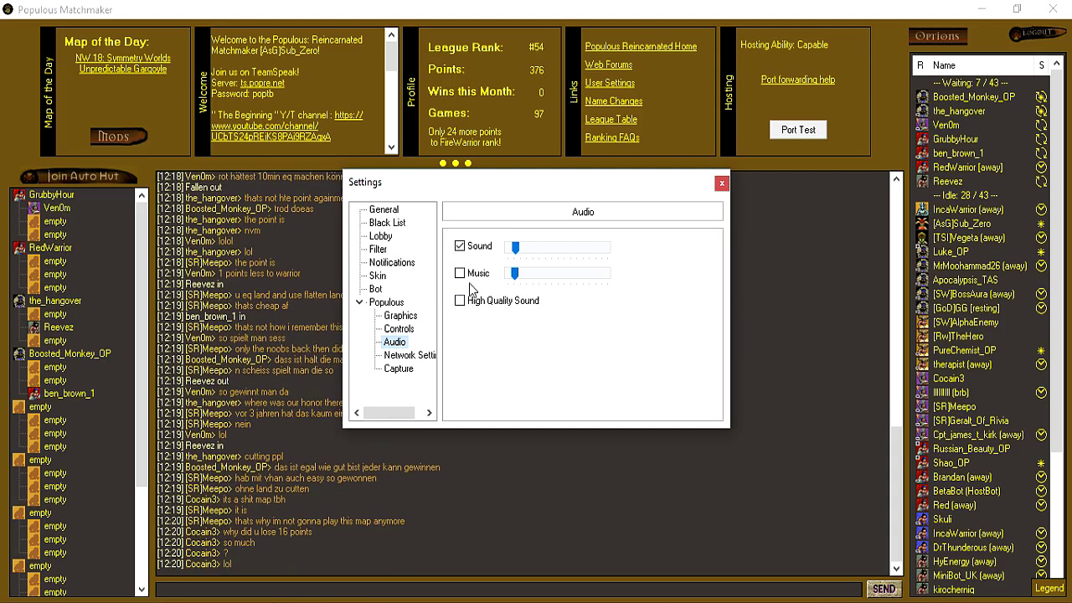
pyautogui.click(460, 302)
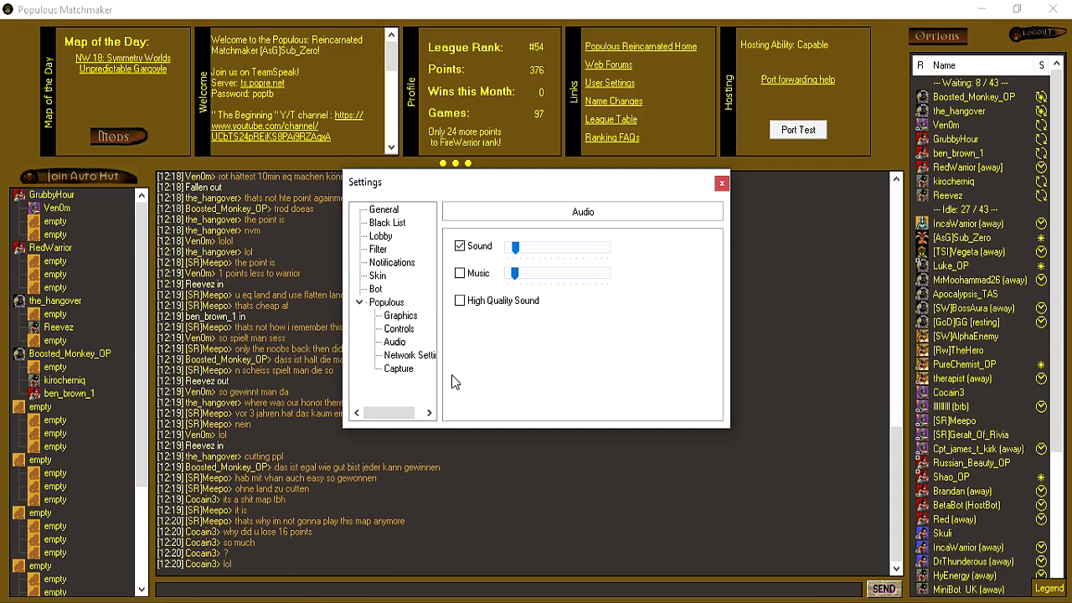
pyautogui.click(414, 356)
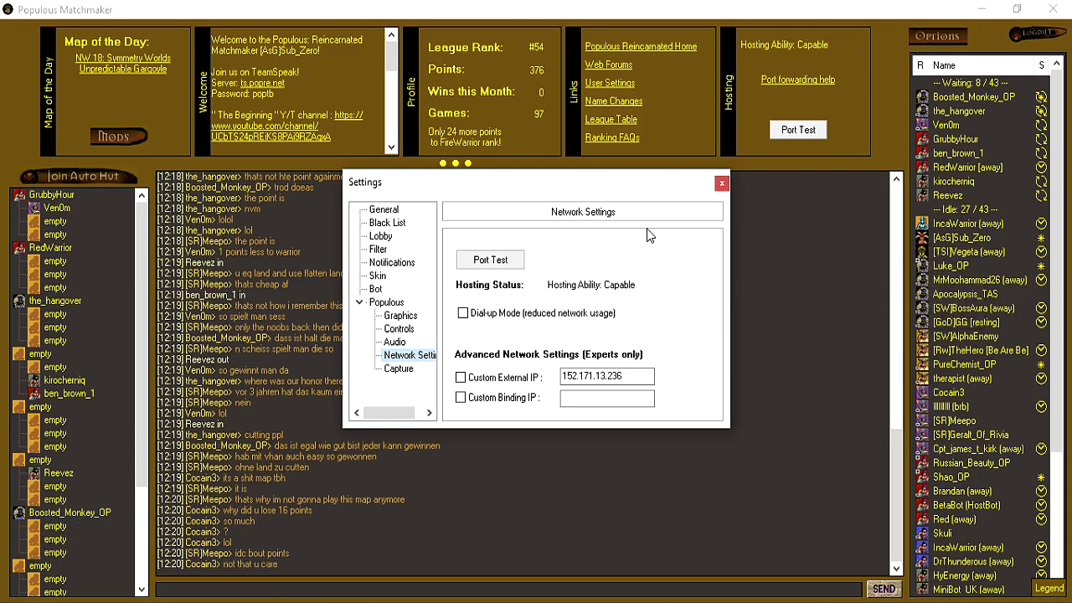
pyautogui.click(817, 80)
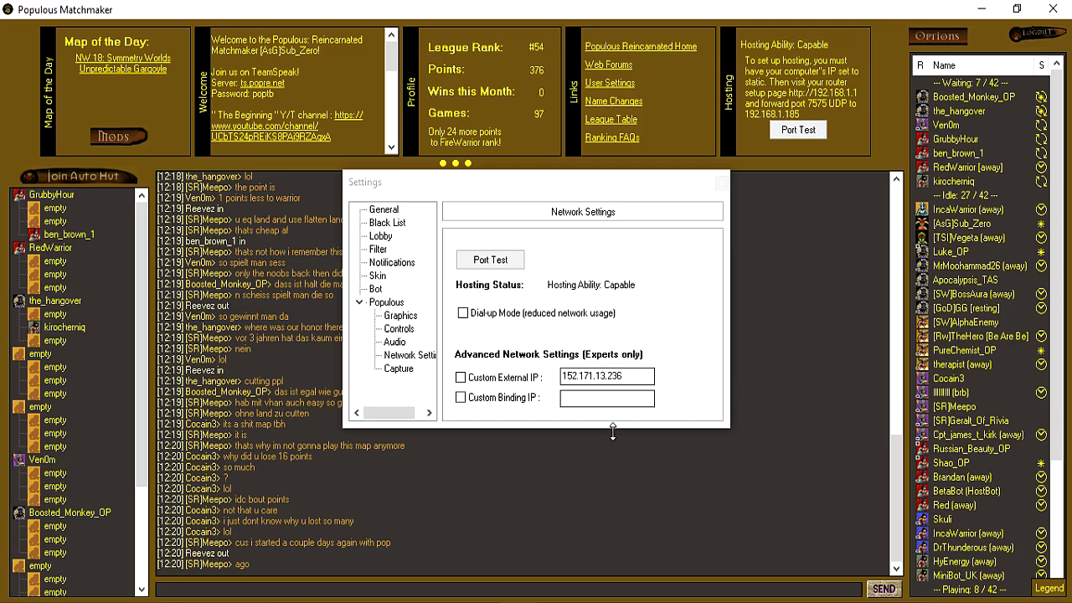
# - Open the Capture settings and examine the Twitch Name and Stream Key fields for streaming
pyautogui.click(401, 370)
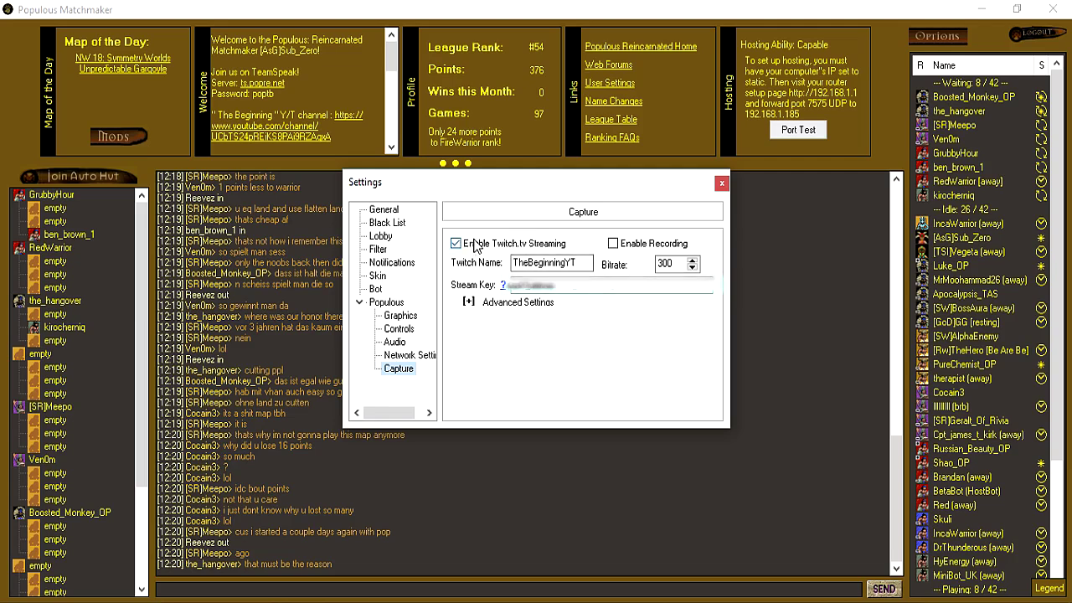
pyautogui.doubleClick(570, 262)
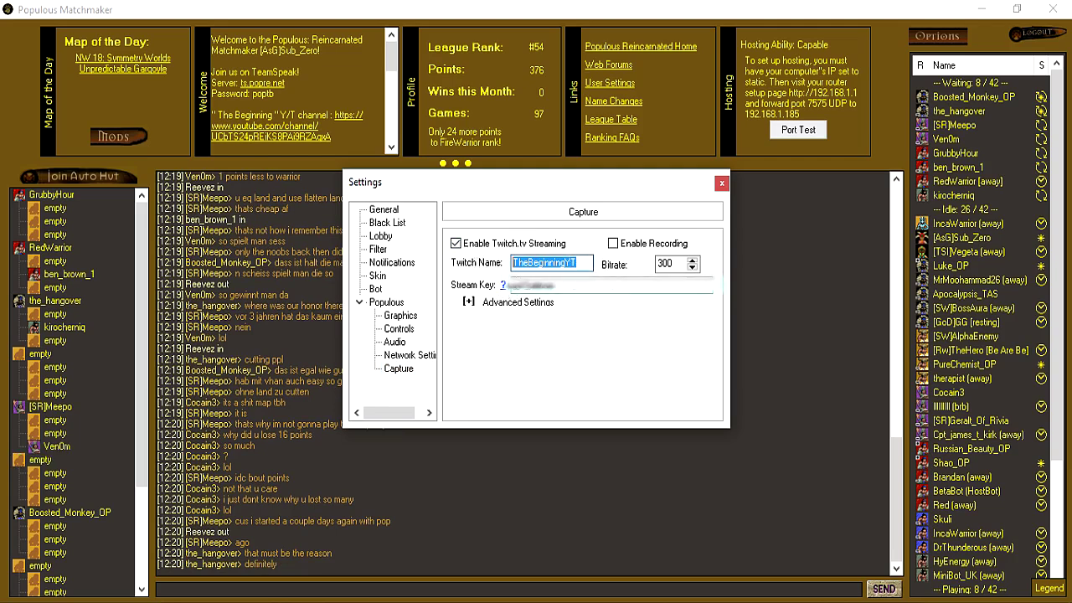
pyautogui.click(552, 286)
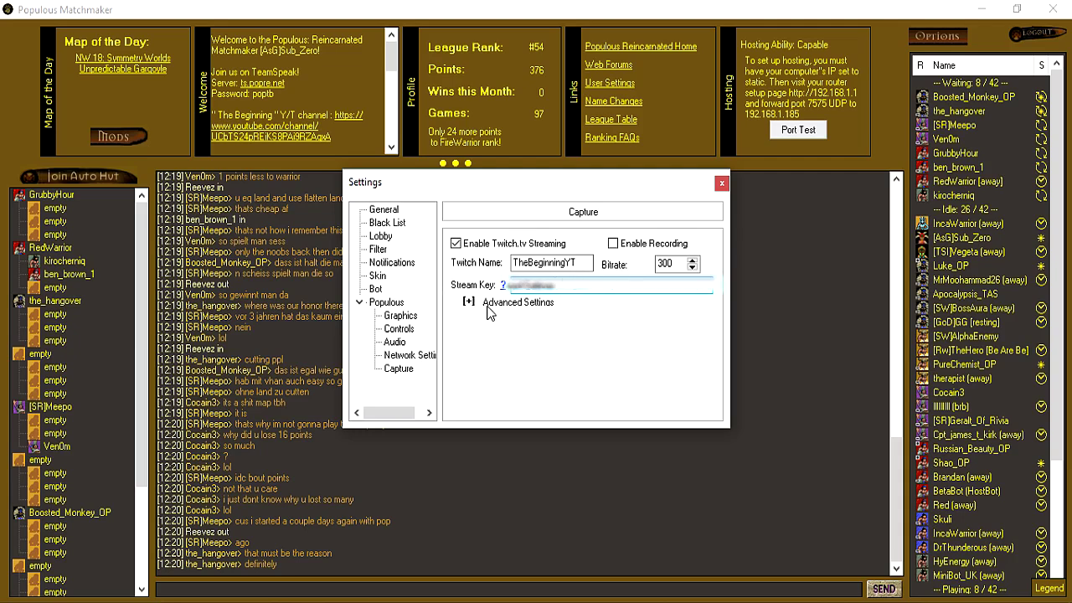
# - Expand the Advanced Settings for Twitch streaming and examine the Twitch Server and Bitrate fields
pyautogui.click(467, 302)
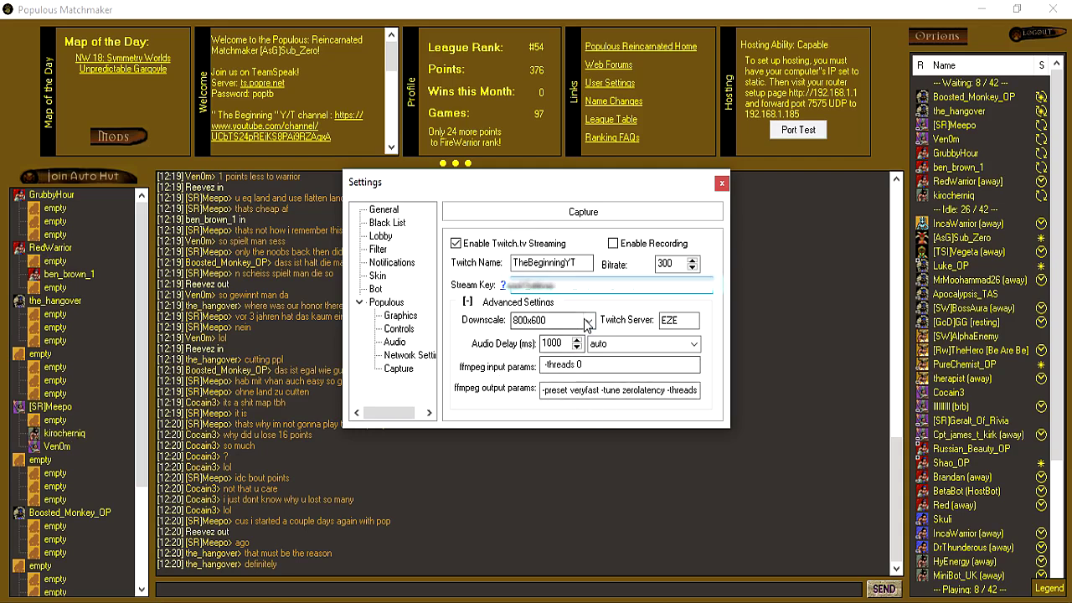
pyautogui.click(693, 323)
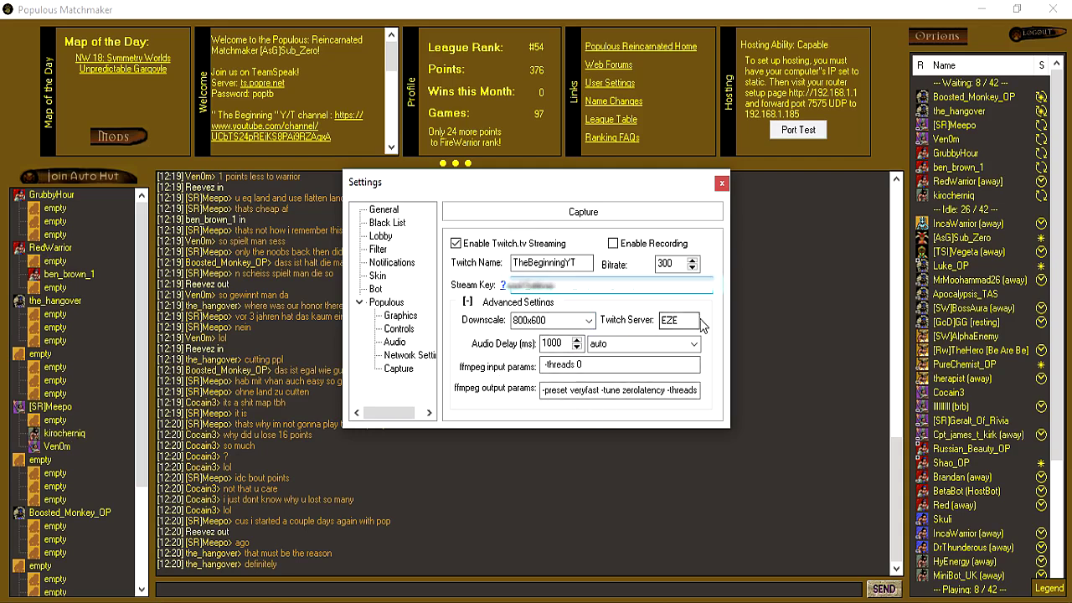
pyautogui.doubleClick(671, 319)
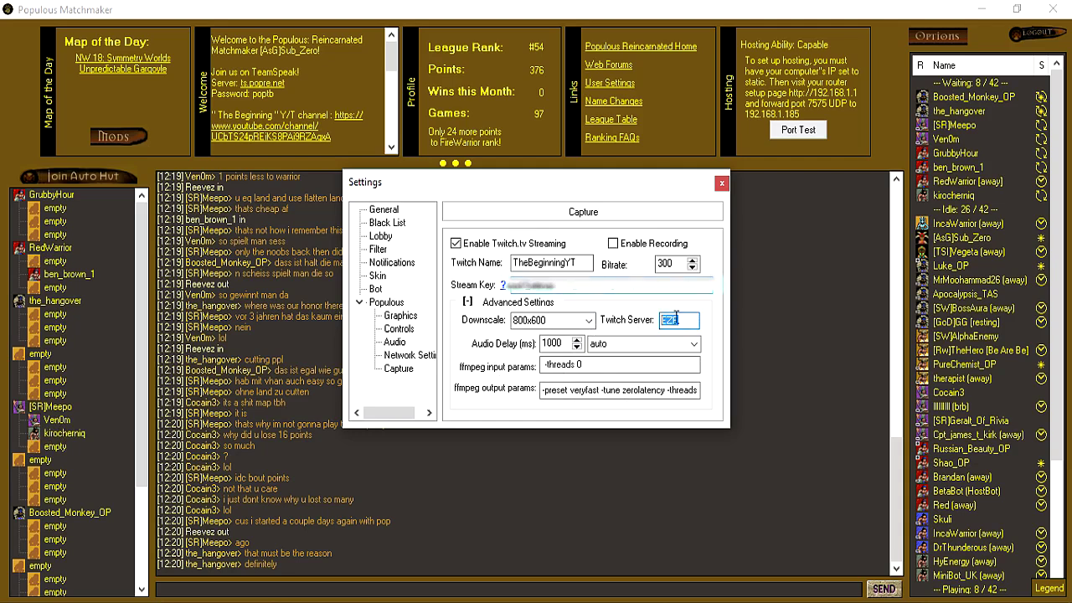
pyautogui.click(694, 322)
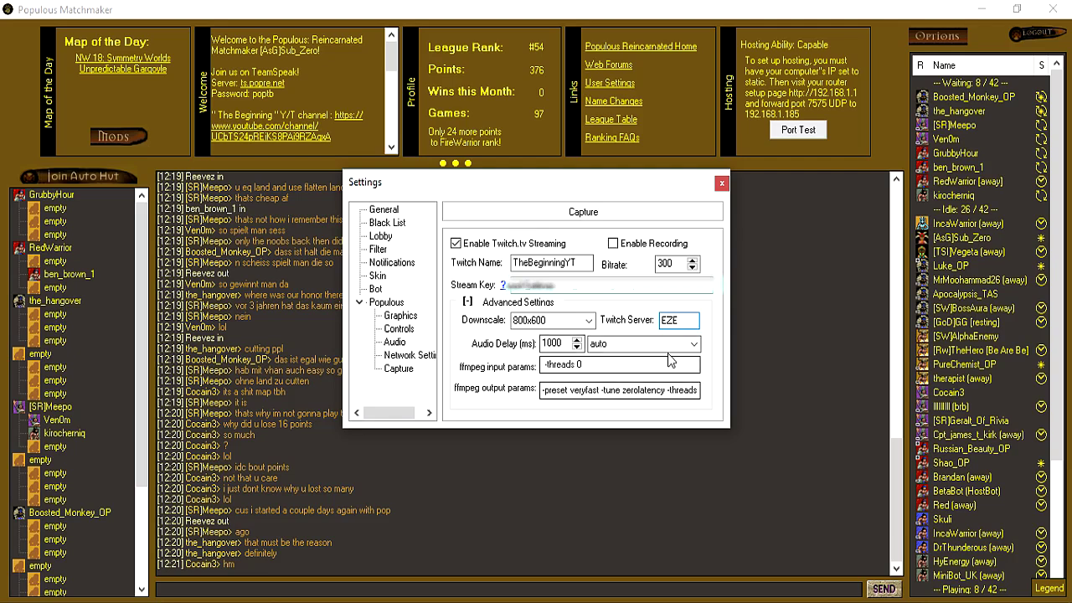
pyautogui.click(670, 263)
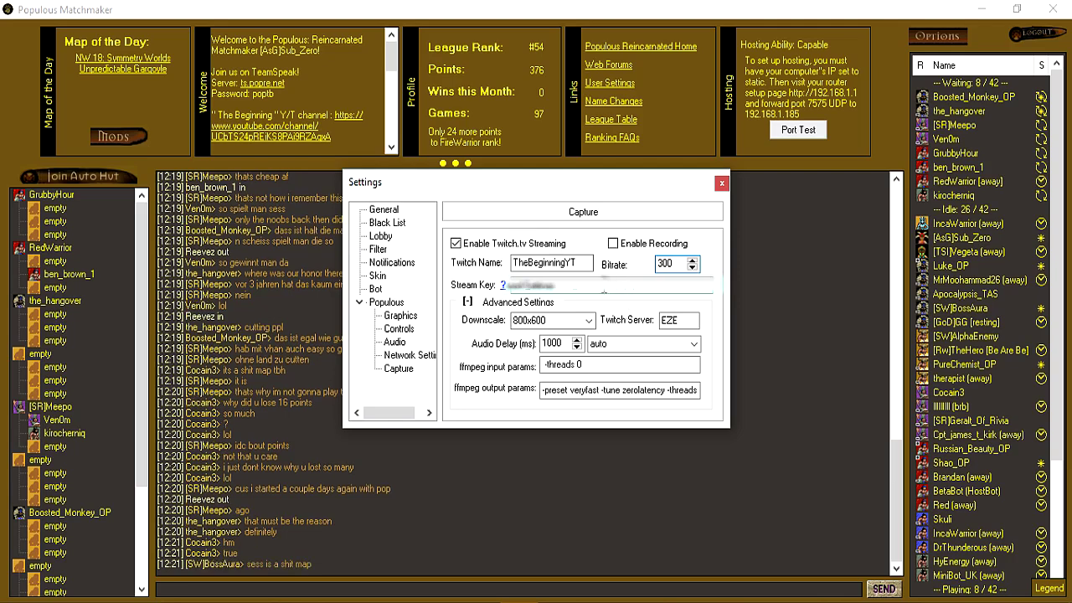
# - Turn off Enable Twitch.tv Streaming, turn on Enable Recording, and expand the recording's Advanced Settings
pyautogui.click(457, 243)
pyautogui.click(627, 243)
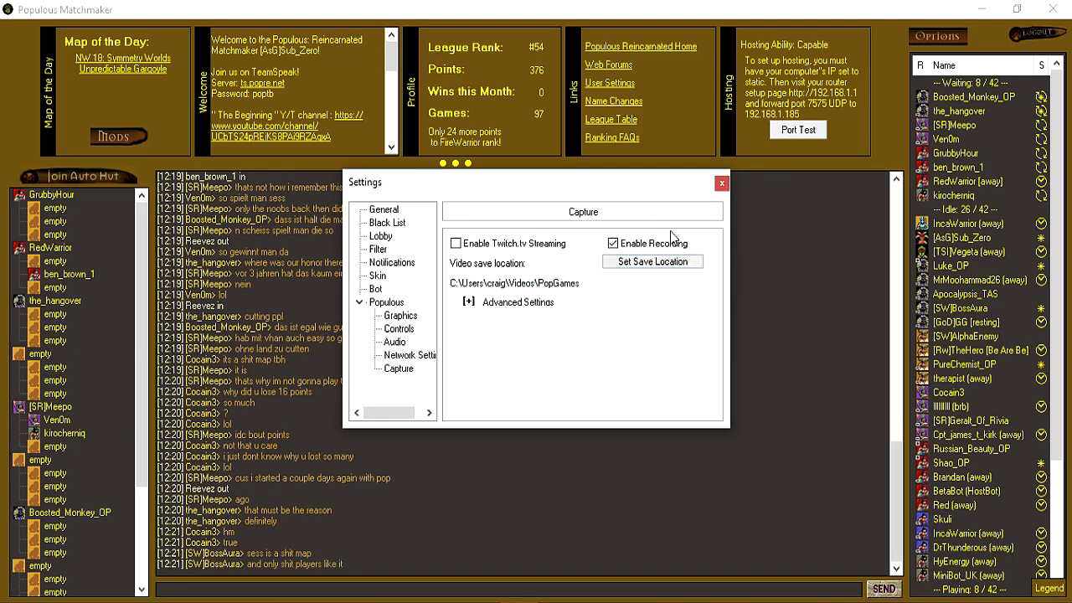
pyautogui.click(471, 302)
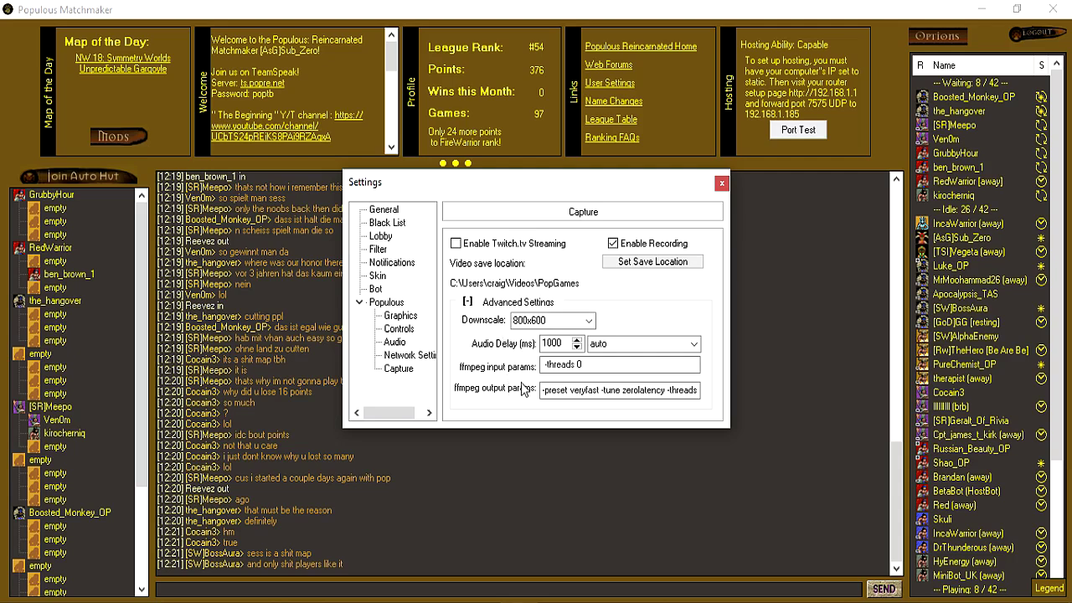
# - View the Downscale options for recording, keeping 800x600
pyautogui.click(589, 320)
pyautogui.click(600, 316)
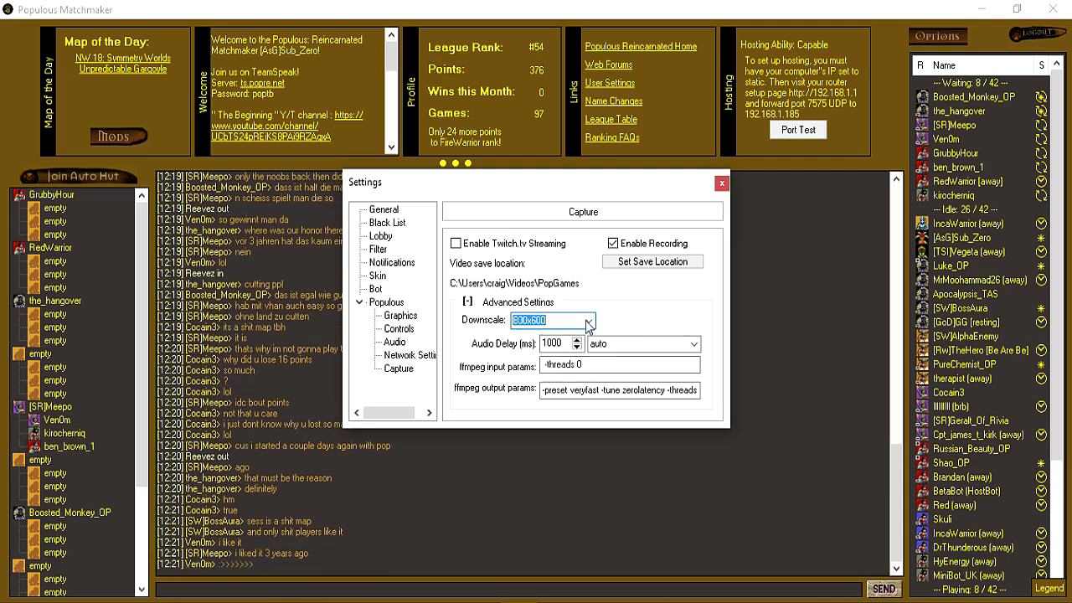
pyautogui.click(590, 321)
pyautogui.click(590, 323)
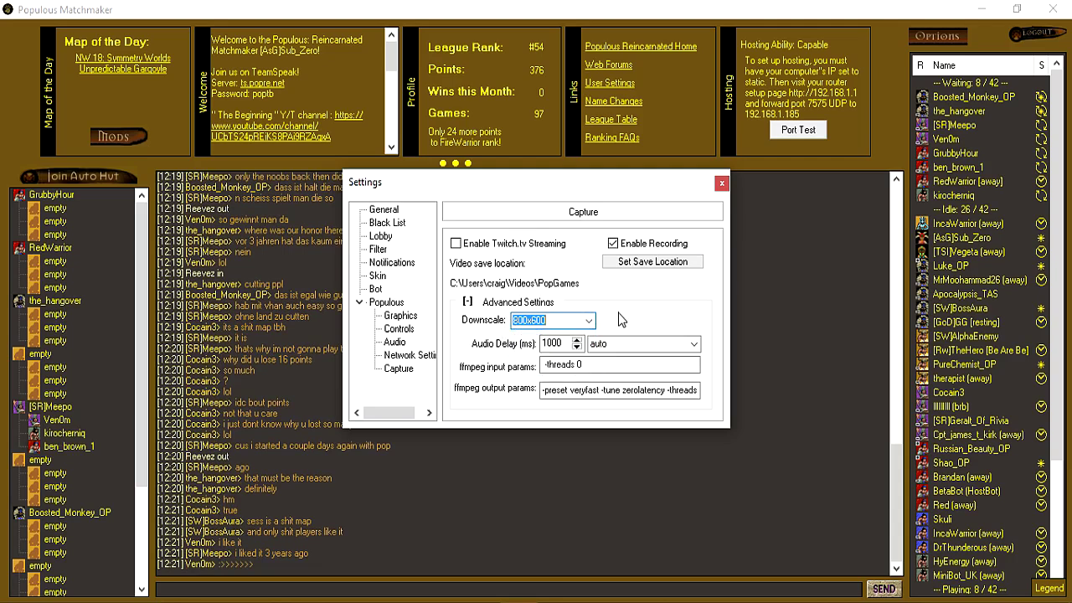